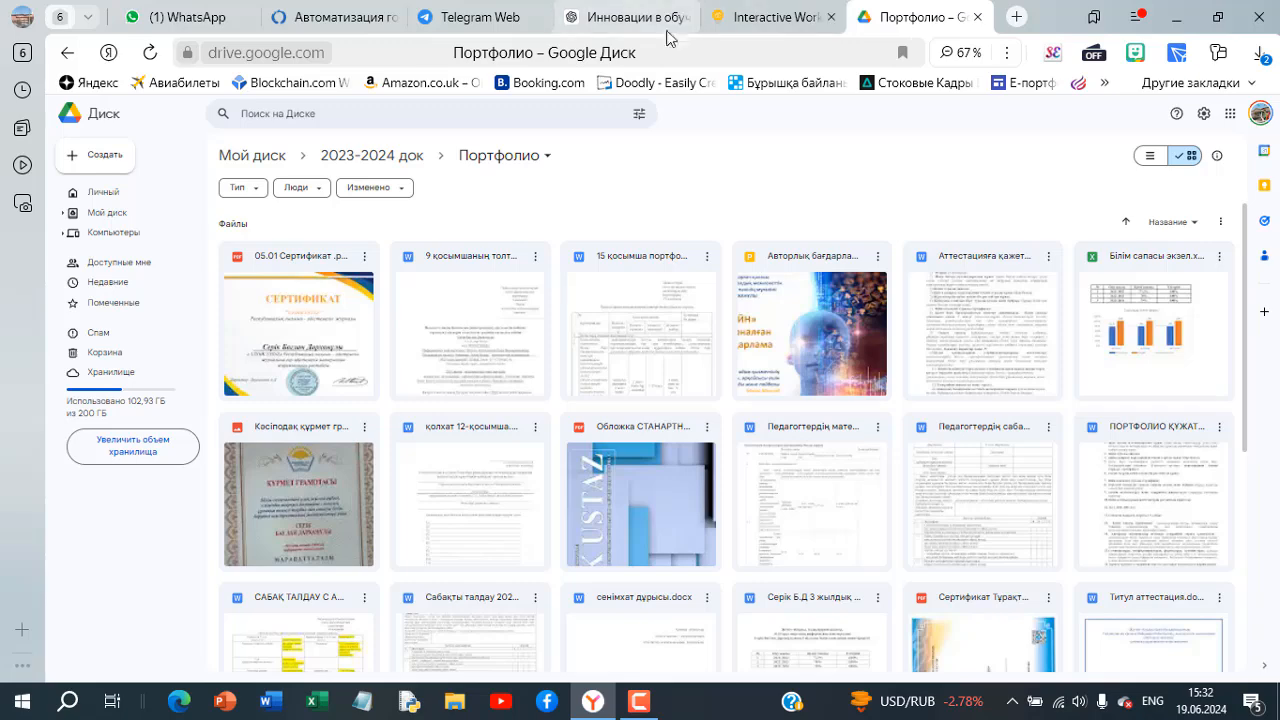
# - Search the web for "quiz rize" in a new tab and open the QuizRise.com website from the results
pyautogui.click(1016, 18)
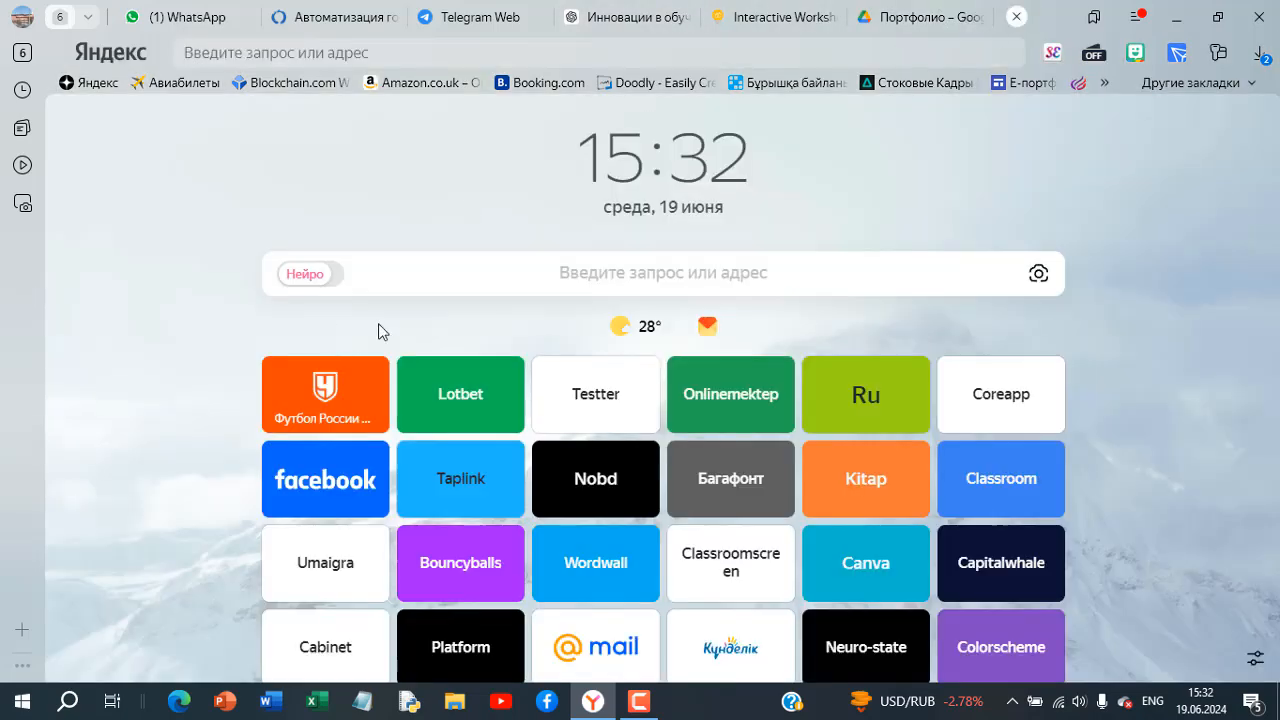
pyautogui.click(418, 278)
pyautogui.write('qiz')
pyautogui.press('BackSpace')
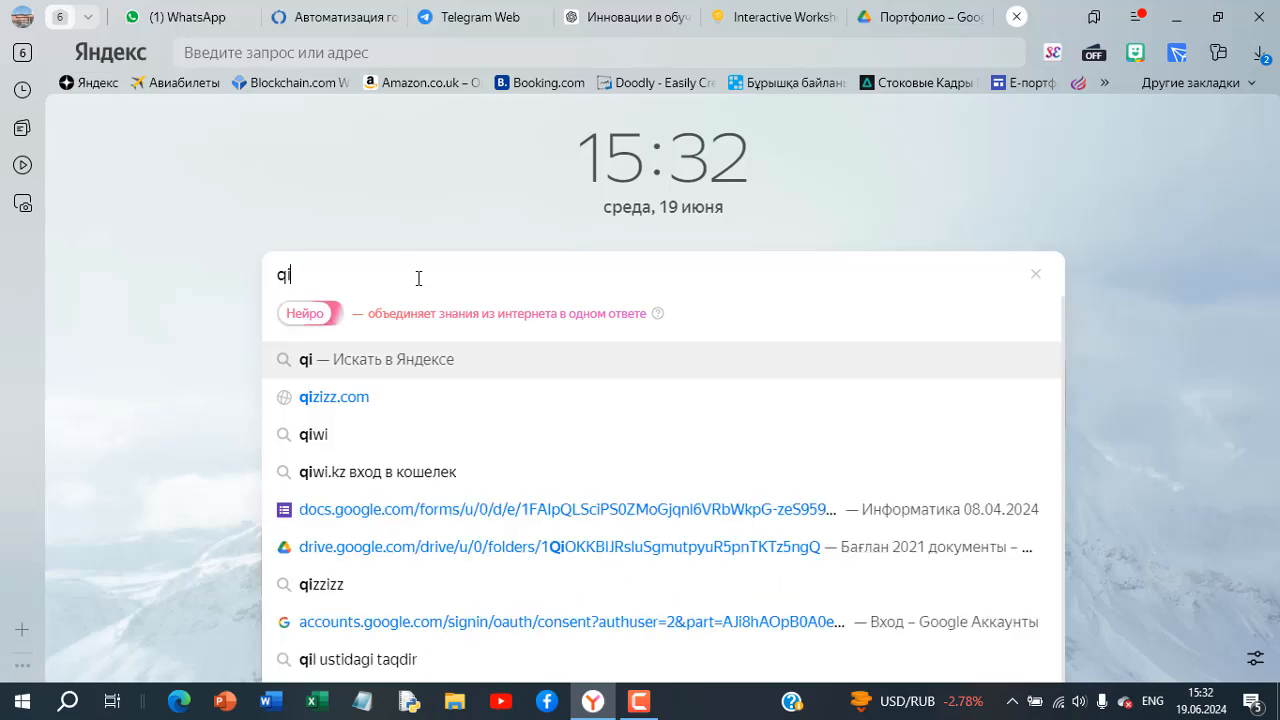
pyautogui.press('BackSpace')
pyautogui.write('iu')
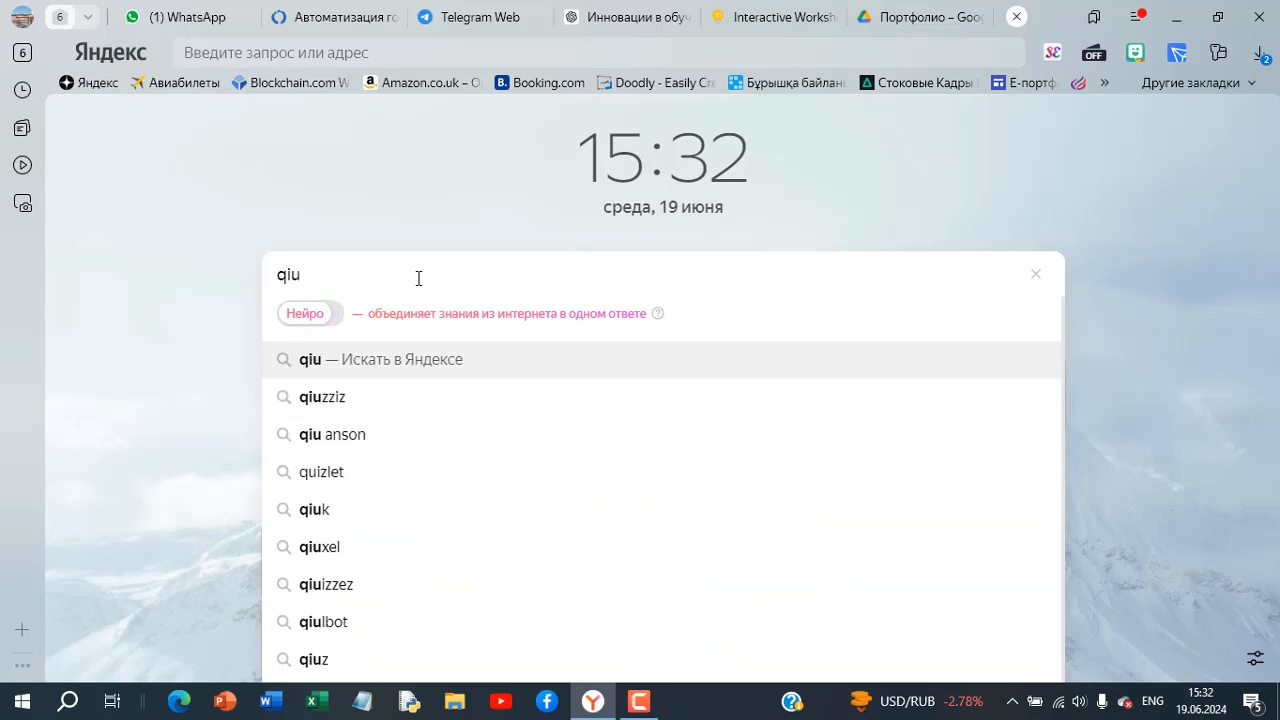
pyautogui.press('Num_Lock')
pyautogui.press('BackSpace')
pyautogui.press('BackSpace')
pyautogui.write('uiz ')
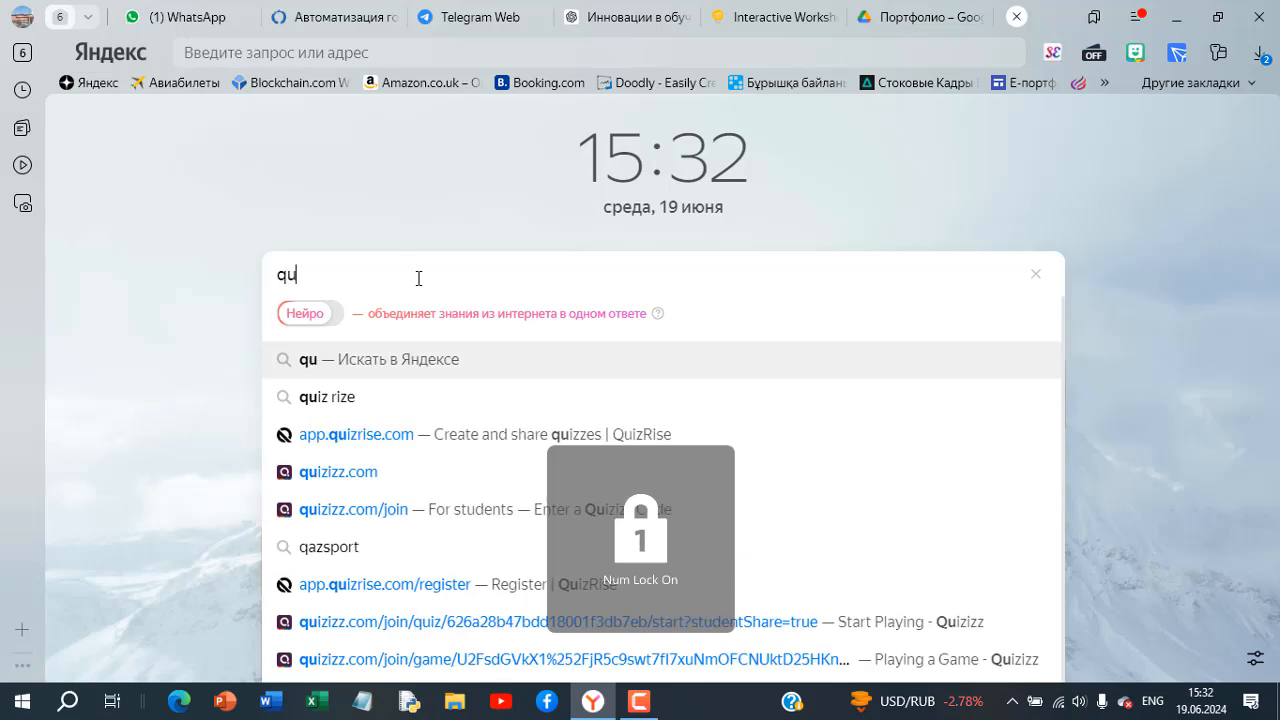
pyautogui.write('rize')
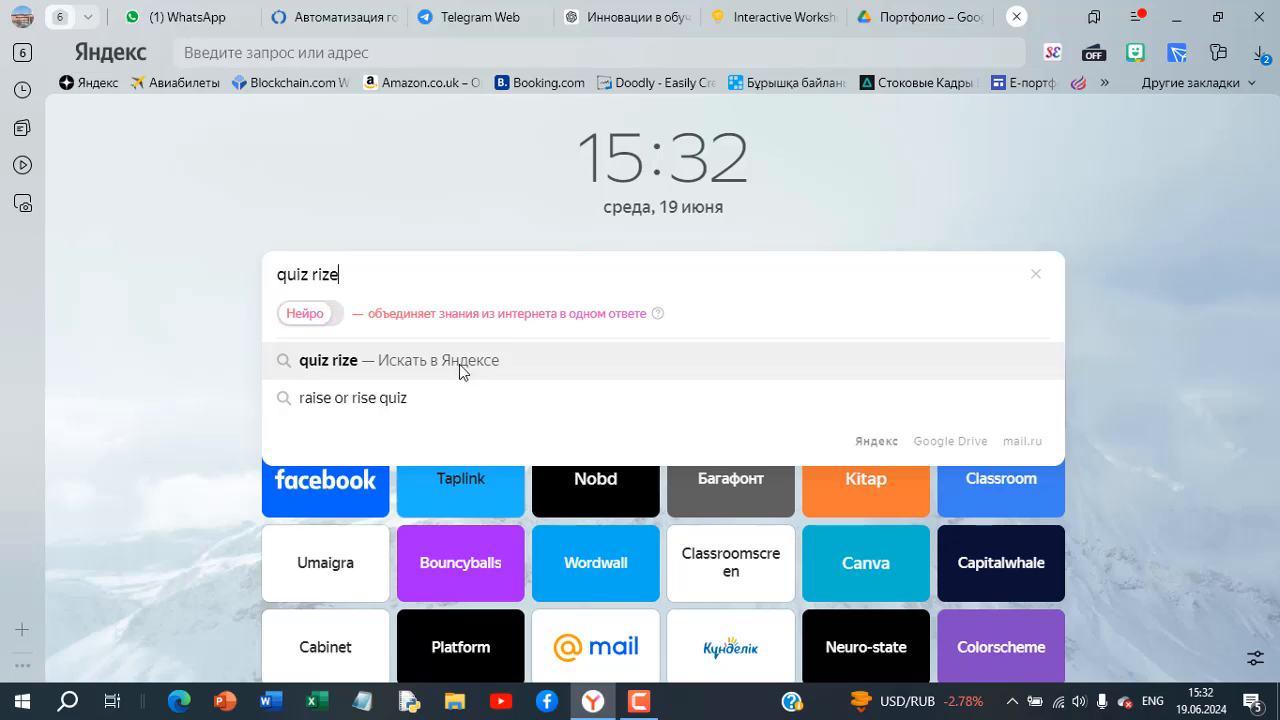
pyautogui.click(462, 366)
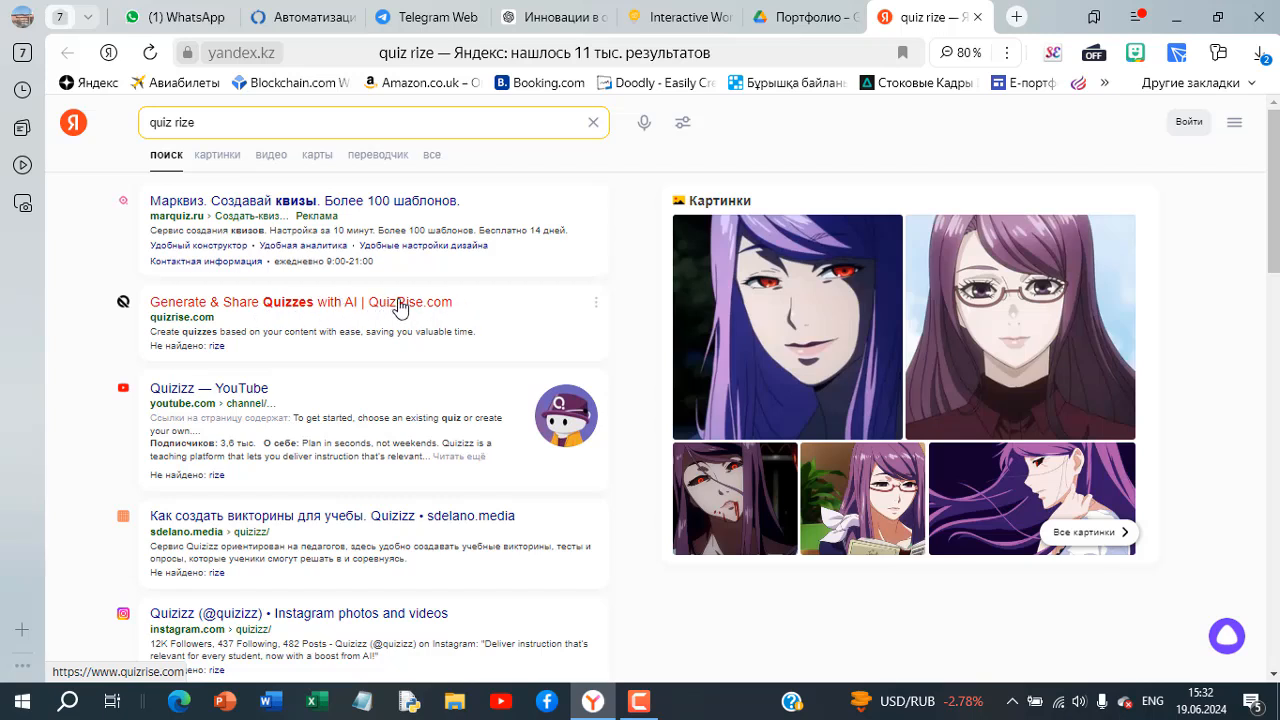
pyautogui.click(297, 313)
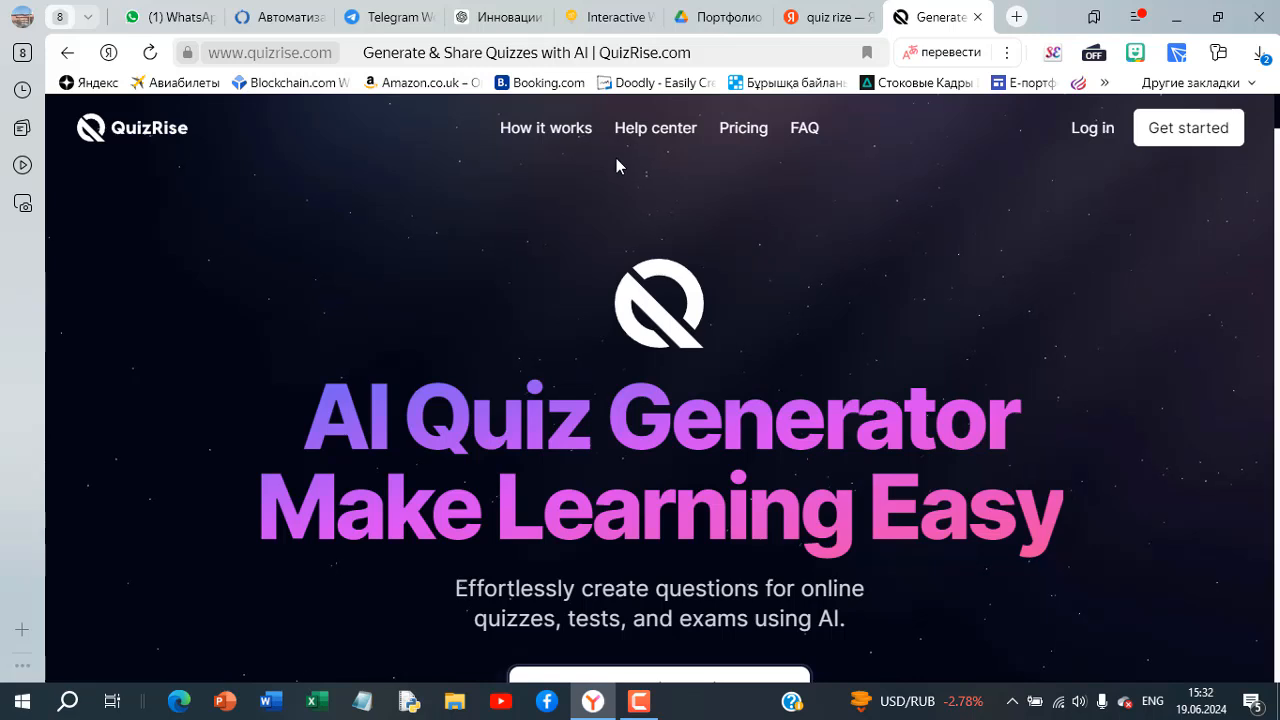
# - Register for QuizRise with Google, using the second listed account, and approve the sign-in
pyautogui.click(1091, 135)
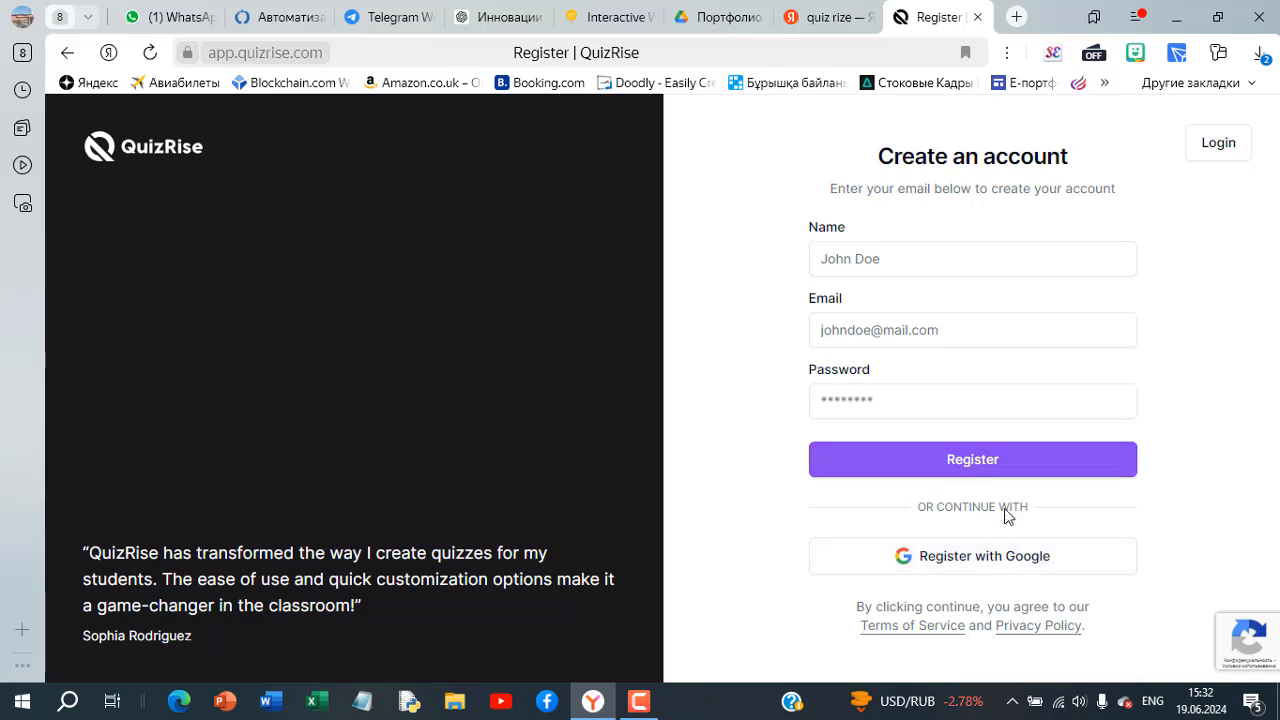
pyautogui.click(988, 565)
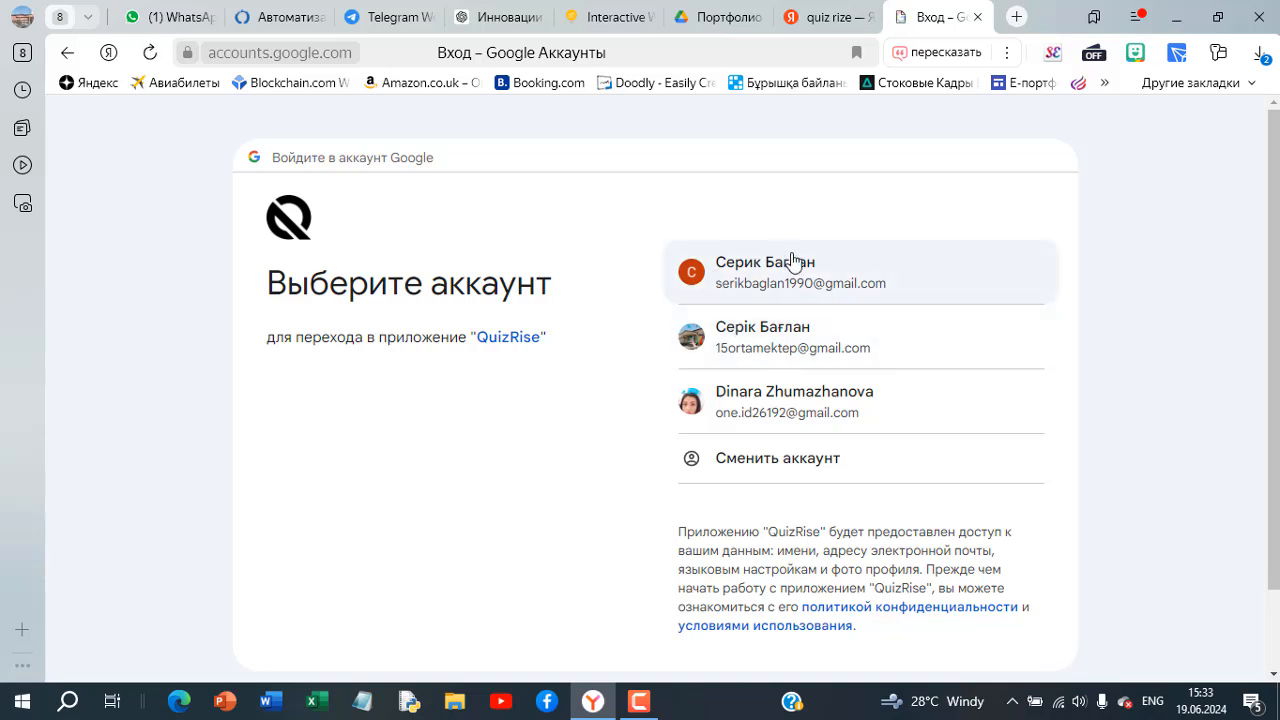
pyautogui.click(764, 350)
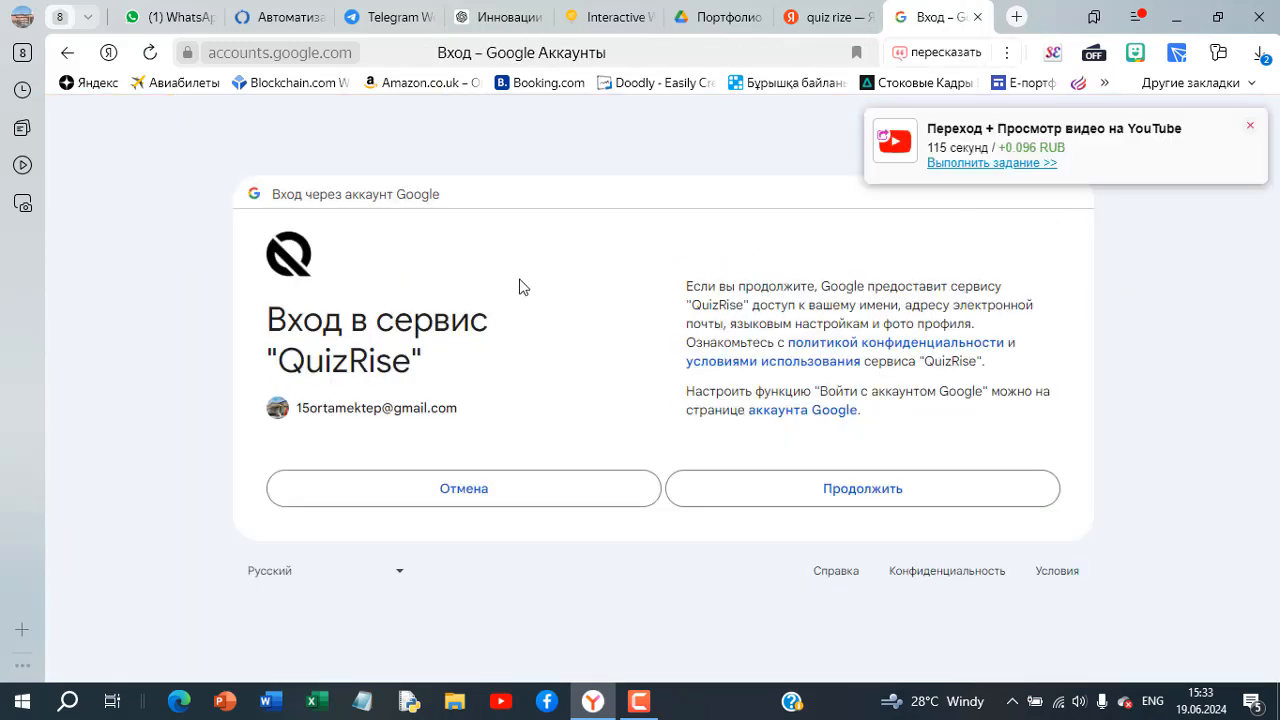
pyautogui.click(1250, 126)
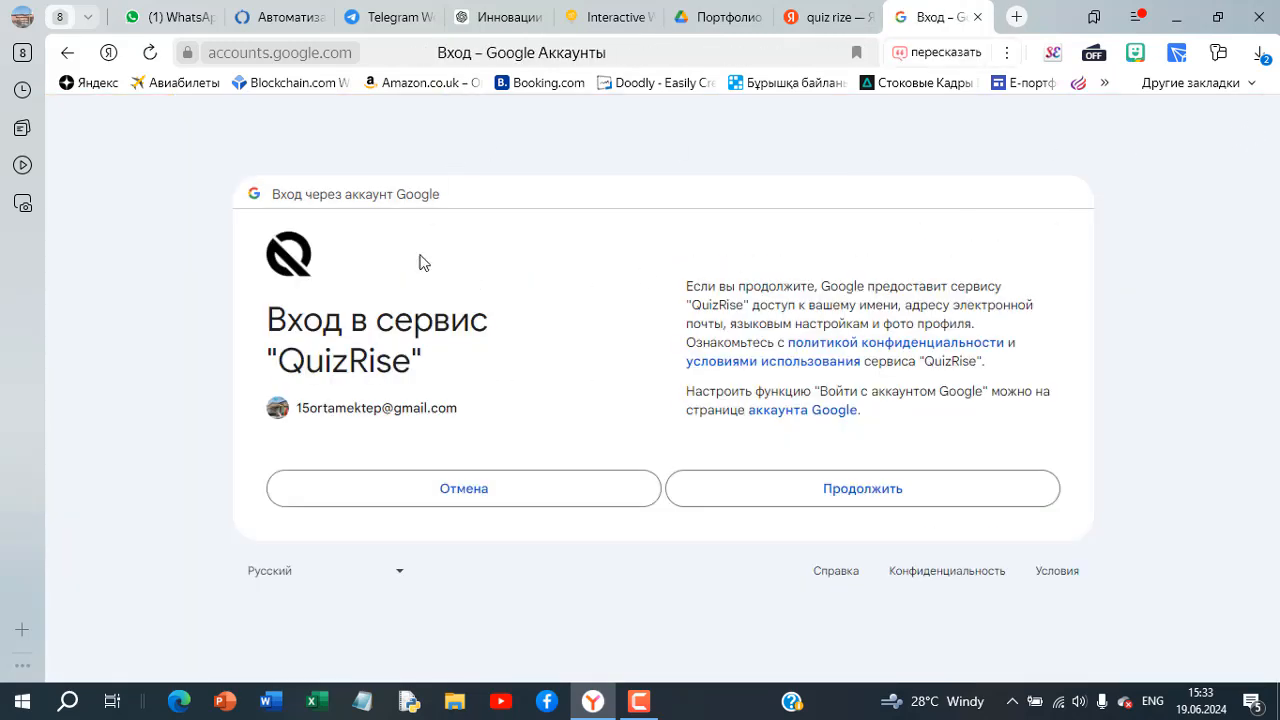
pyautogui.click(851, 495)
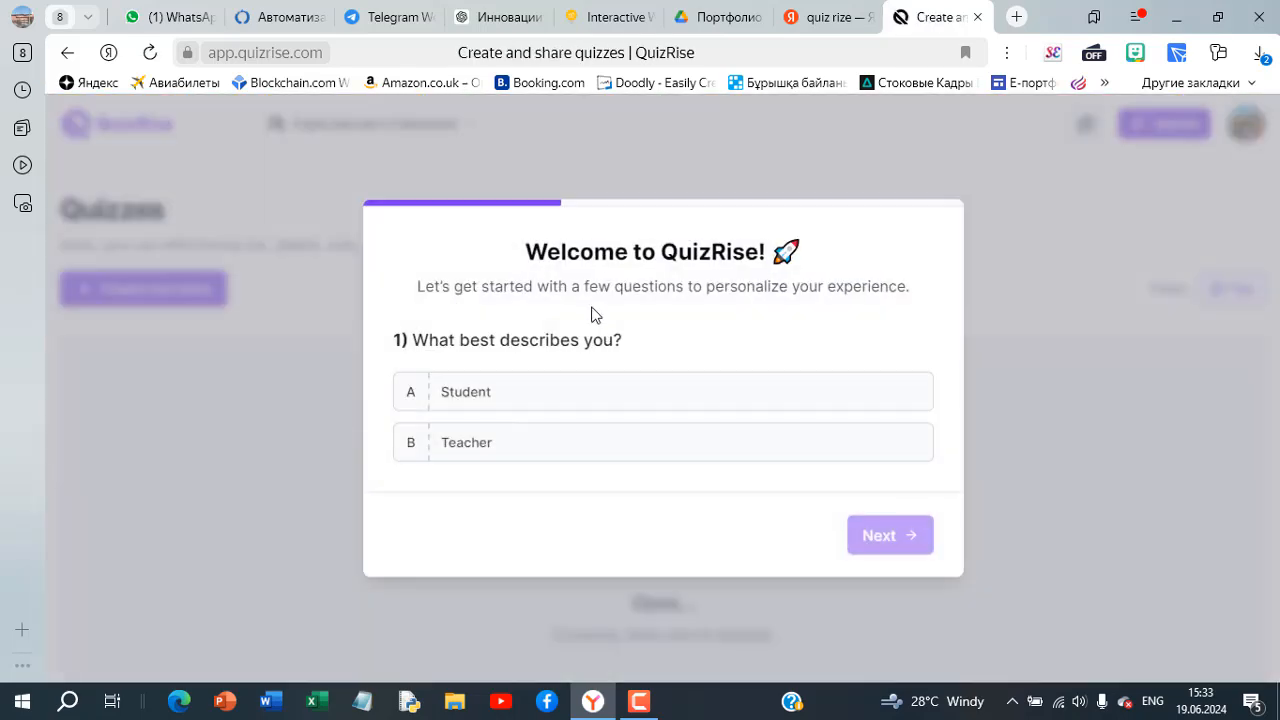
# - Complete the welcome questions with Teacher as the role and Create educational materials as the primary goal
pyautogui.click(528, 446)
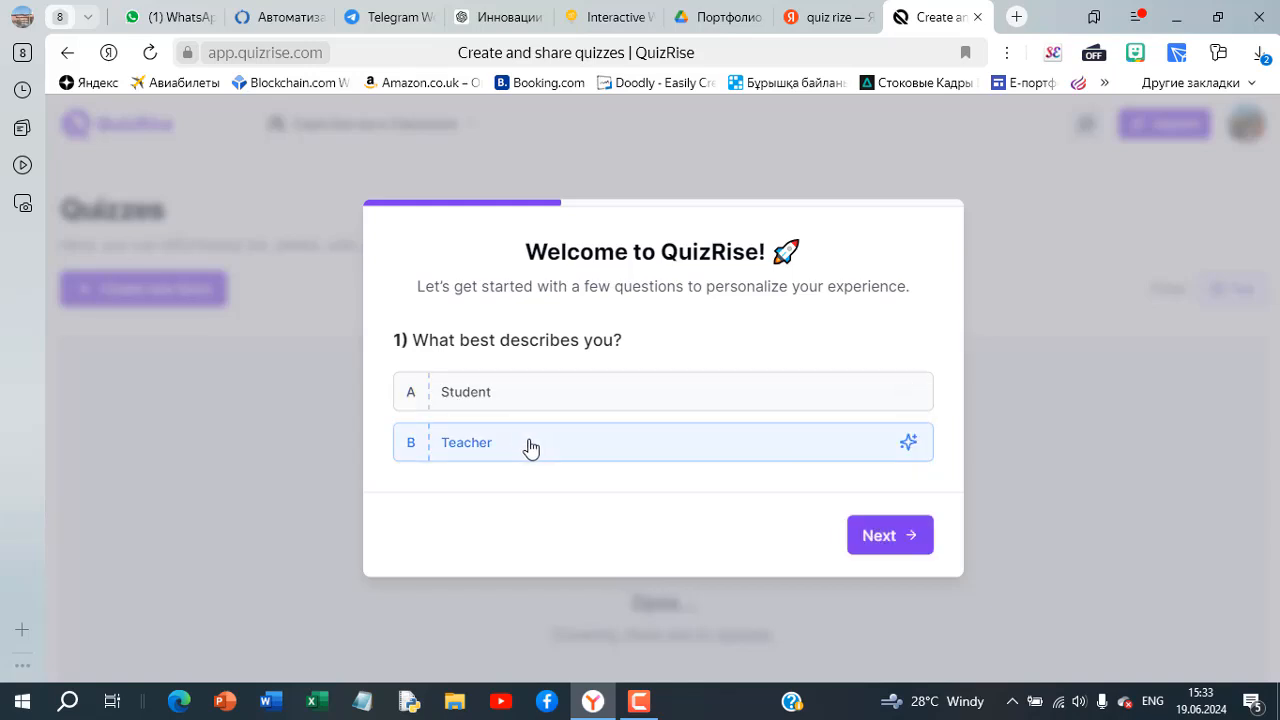
pyautogui.click(880, 540)
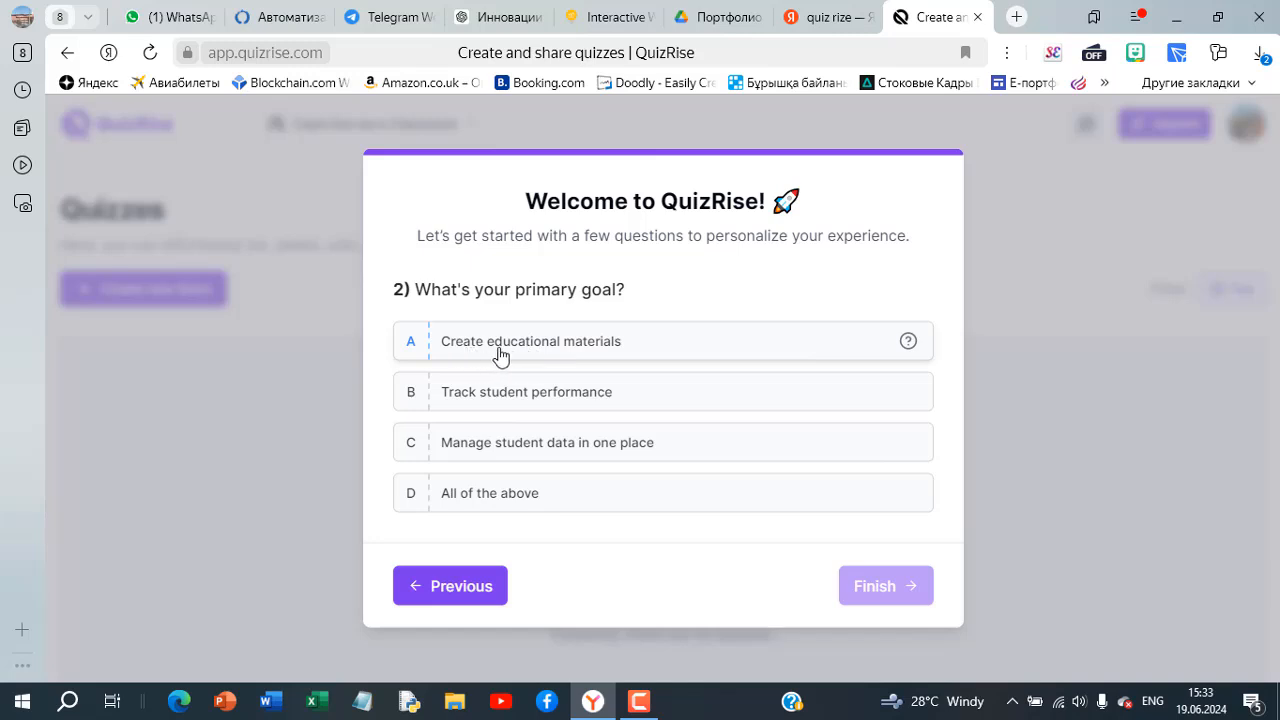
pyautogui.click(568, 347)
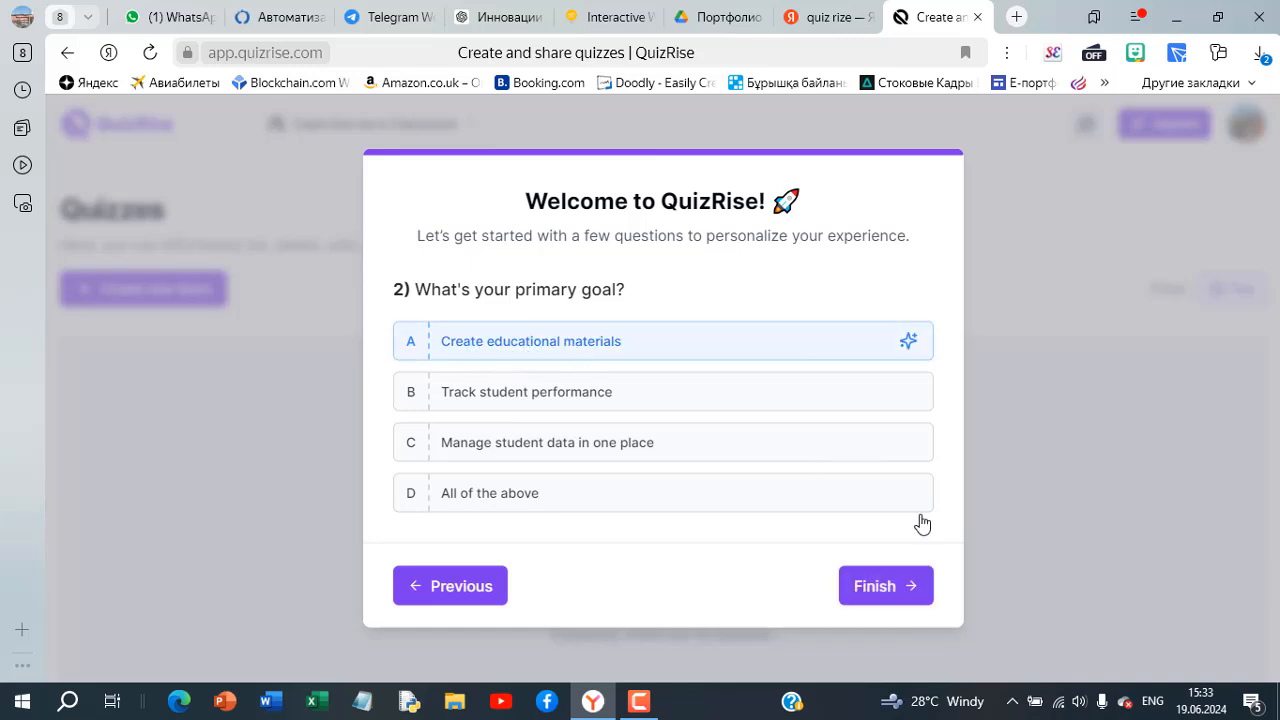
pyautogui.click(905, 597)
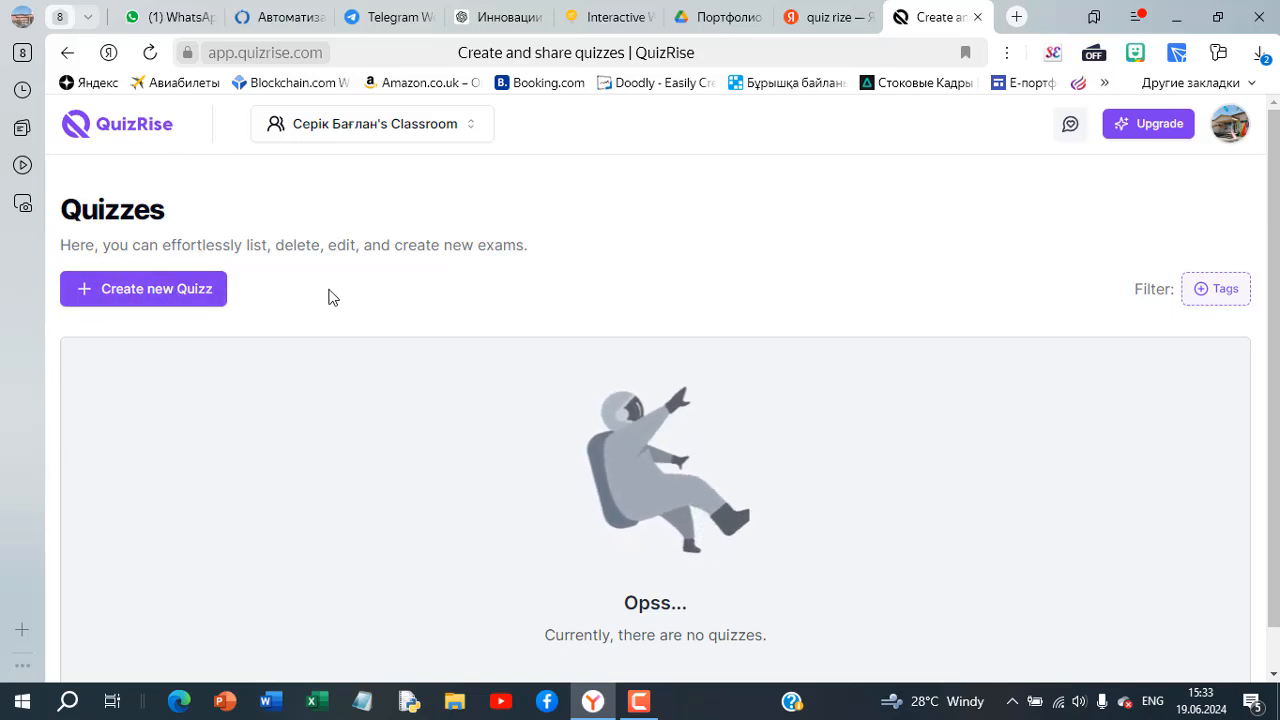
# - Start a new quiz and look through the PDF, Text, URL and YouTube source options
pyautogui.click(143, 297)
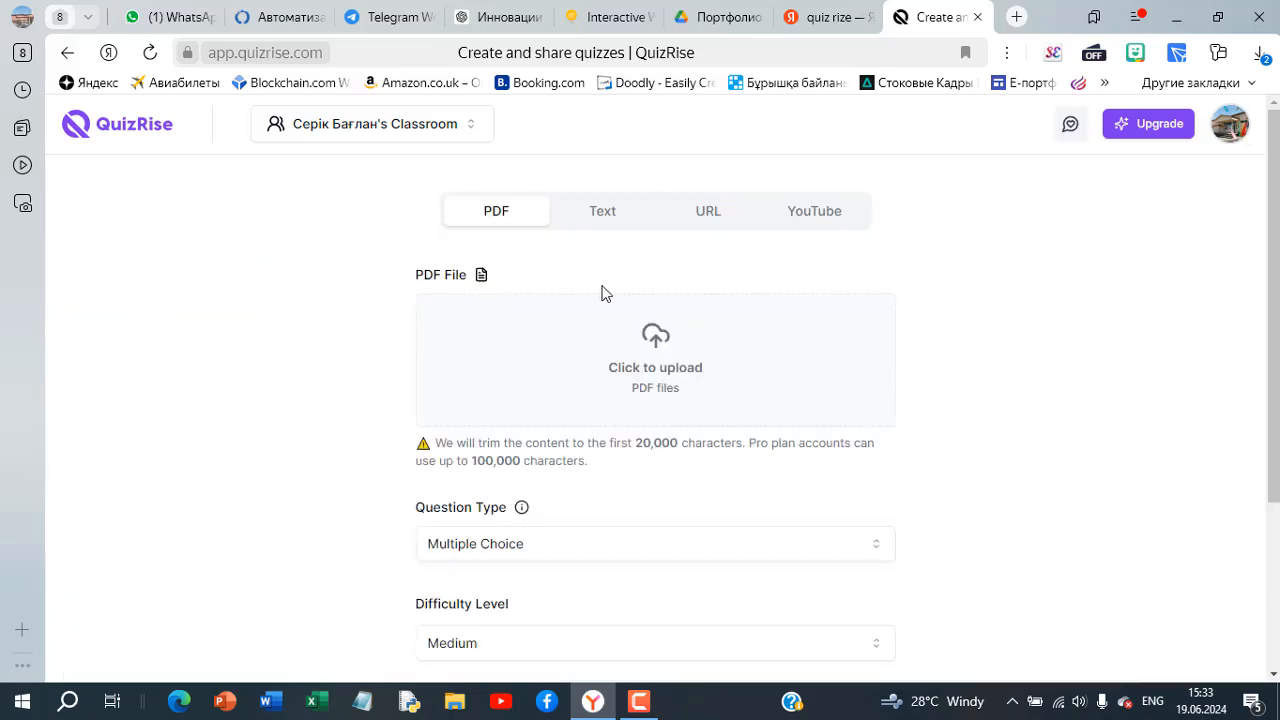
pyautogui.scroll(-3, 560, 371)
pyautogui.scroll(3, 591, 394)
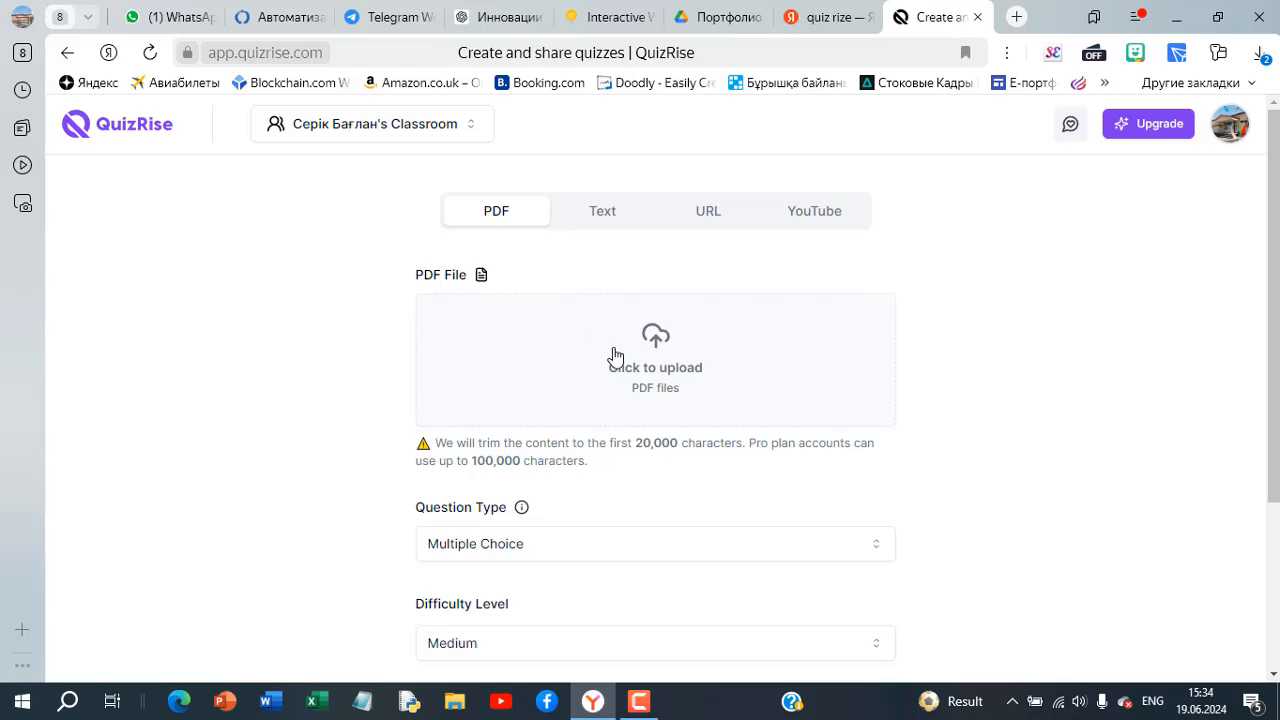
pyautogui.click(601, 221)
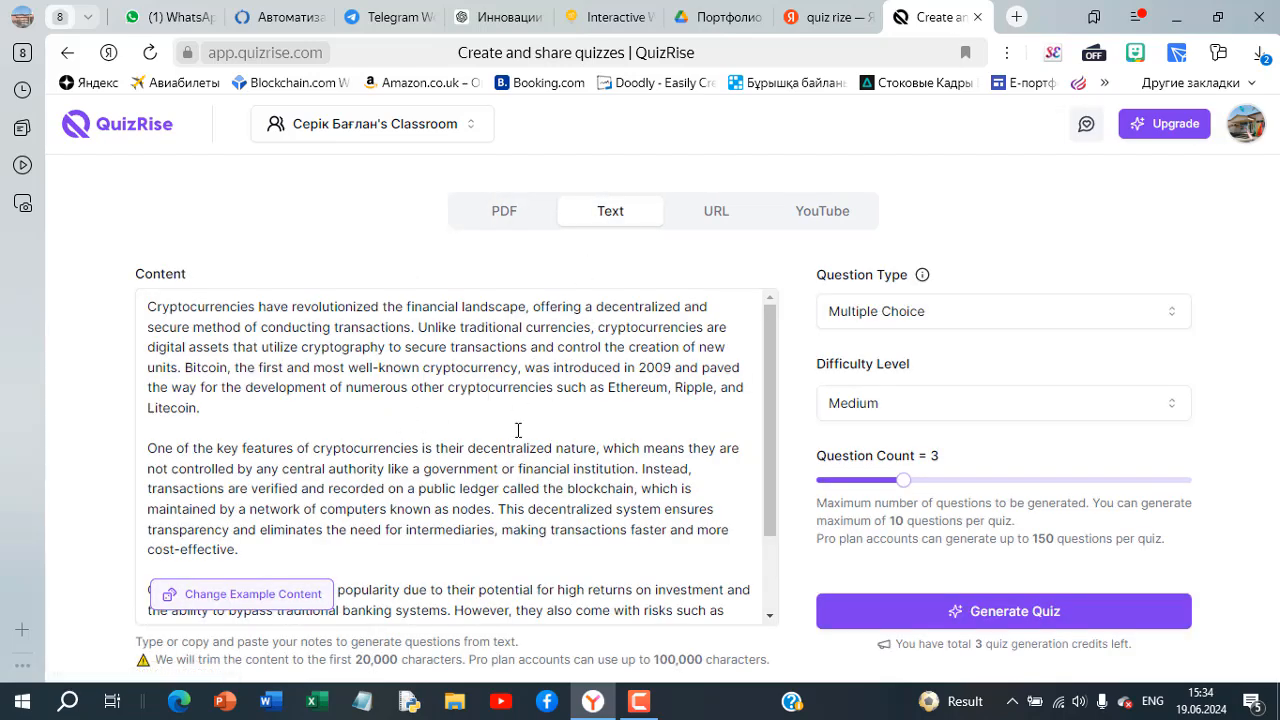
pyautogui.click(716, 211)
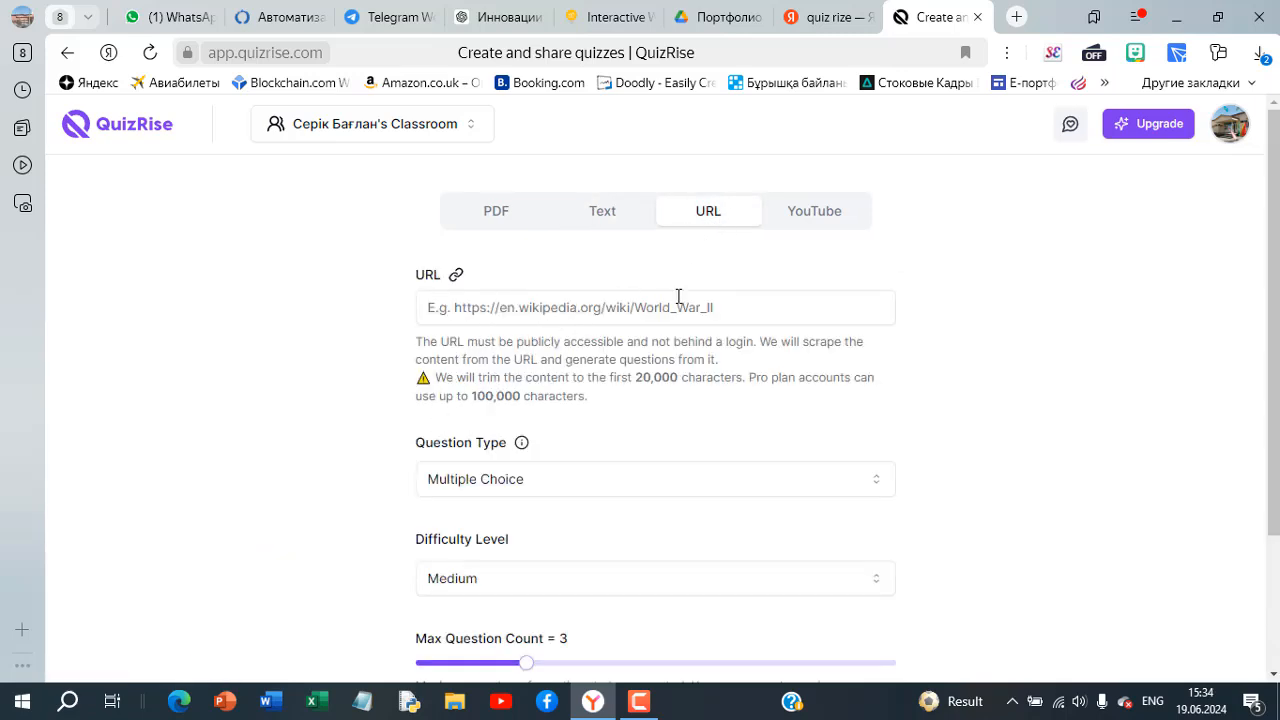
pyautogui.click(809, 214)
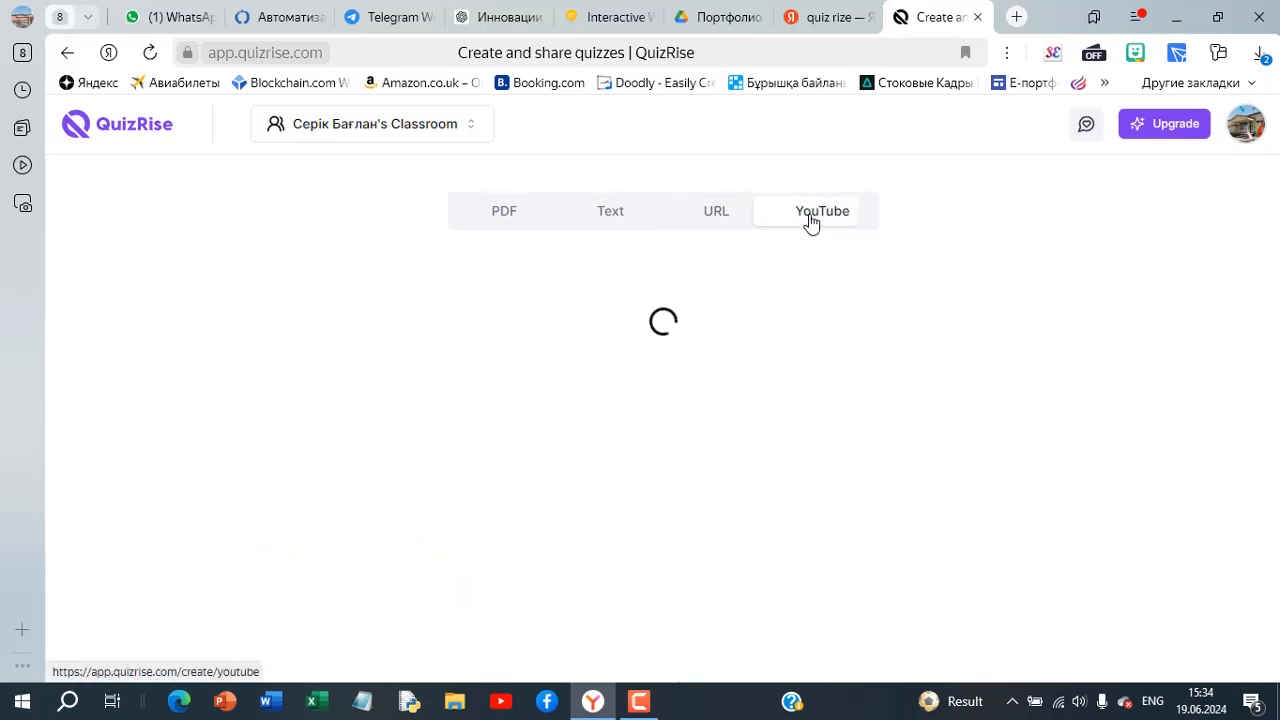
# - Choose Text as the quiz source and clear the example cryptocurrency content
pyautogui.click(604, 220)
pyautogui.click(648, 386)
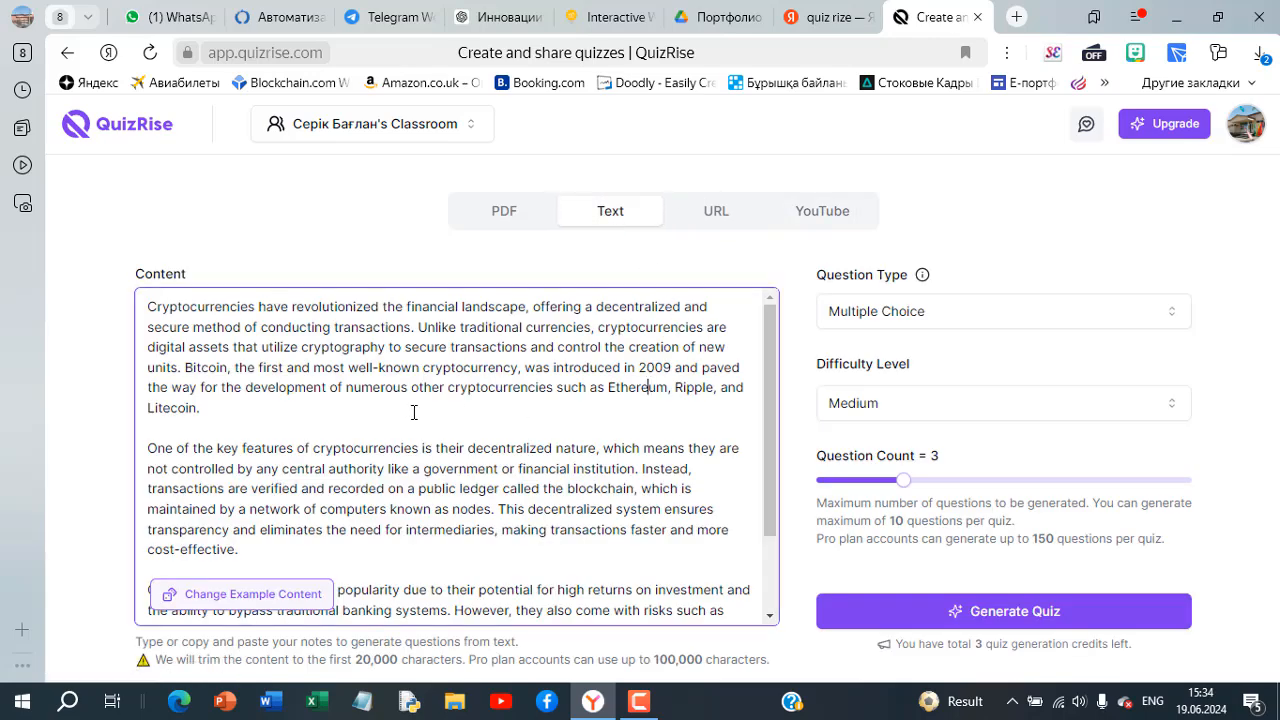
pyautogui.hotkey('ctrl', 'a')
pyautogui.press('BackSpace')
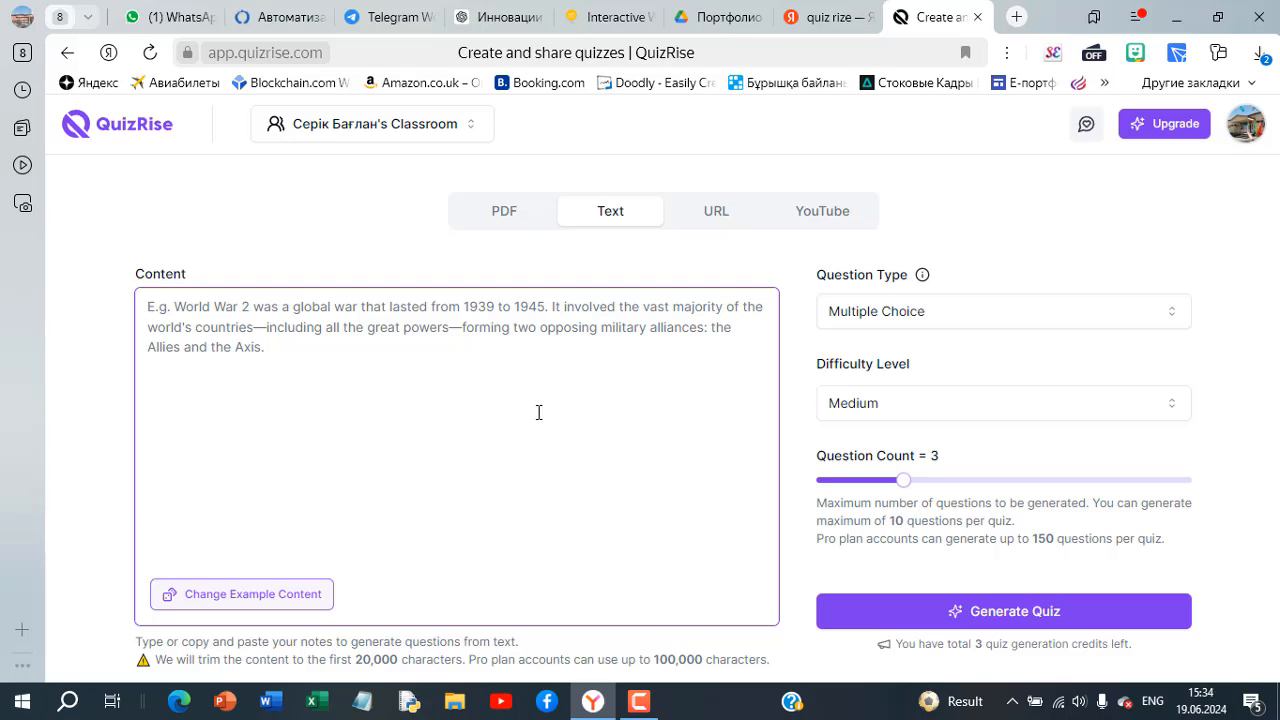
# - Switch to the Yandex search tab and search for "информатика"
pyautogui.click(805, 18)
pyautogui.click(594, 124)
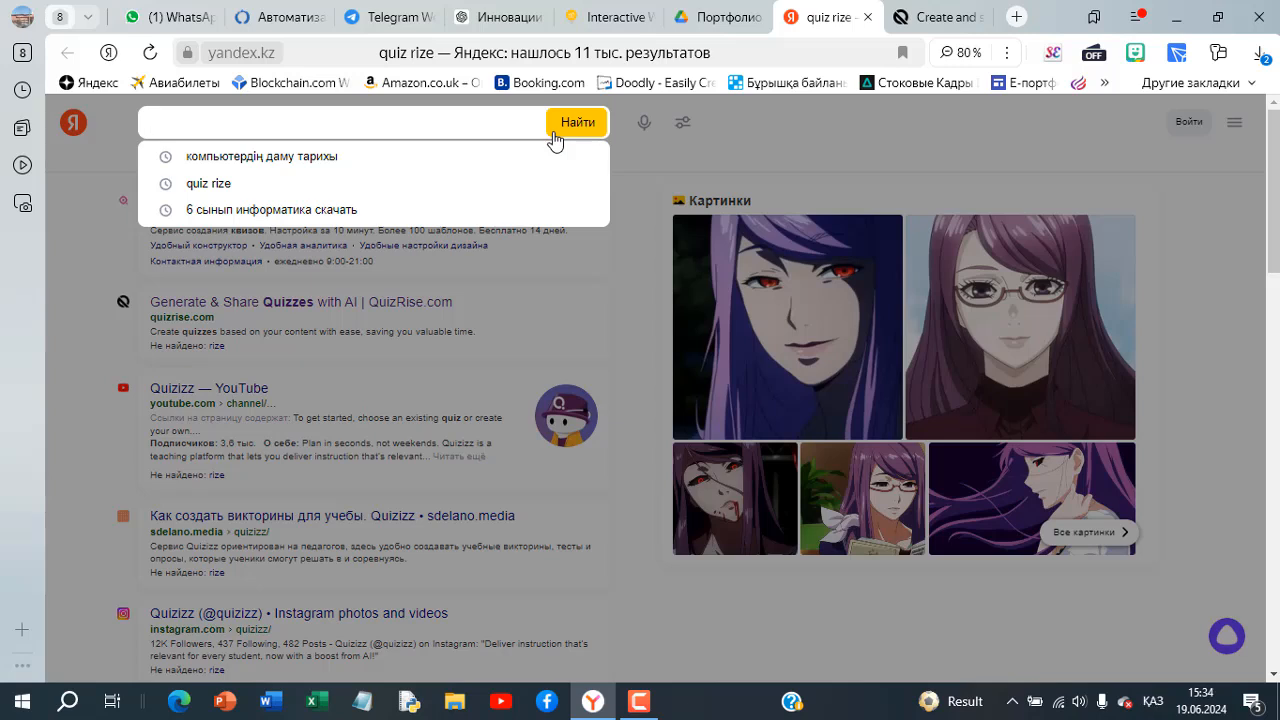
pyautogui.write('Инфороматик')
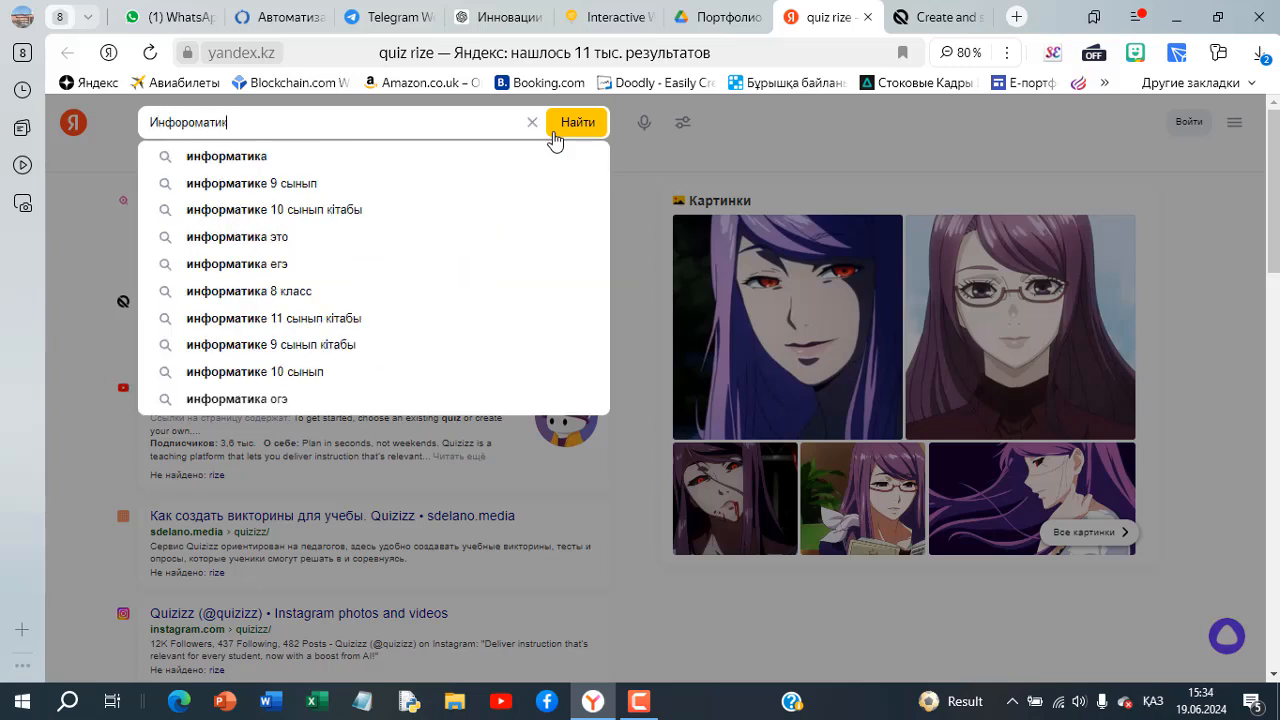
pyautogui.click(338, 160)
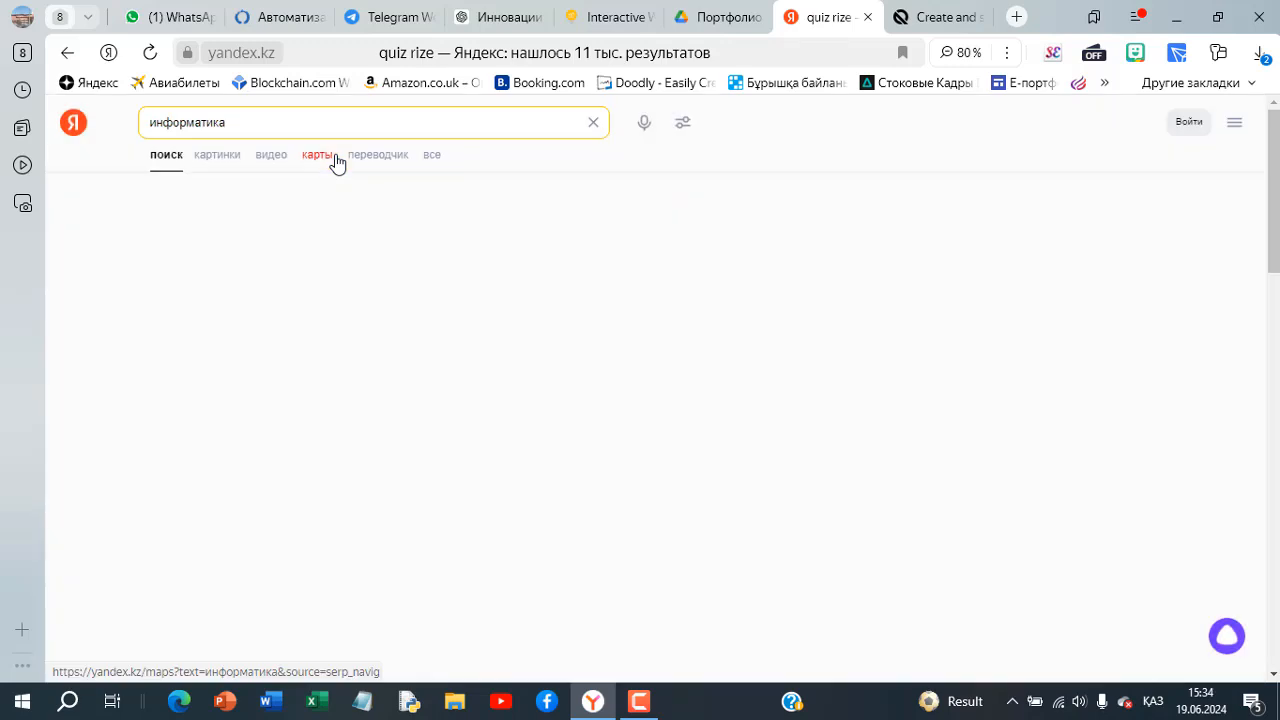
# - Search for "компьютердің даму тарихы" instead and open the Kazakh Wikipedia article on Компьютер
pyautogui.moveTo(349, 118); pyautogui.dragTo(94, 143)
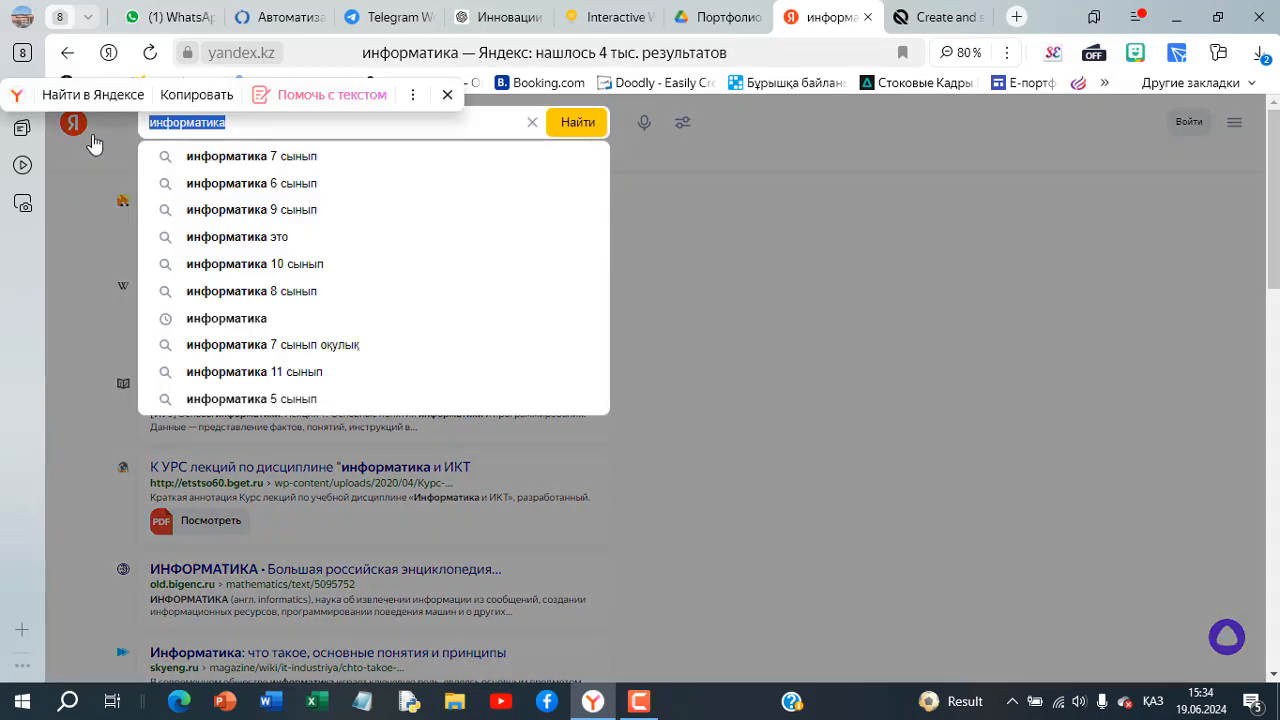
pyautogui.write('Комп')
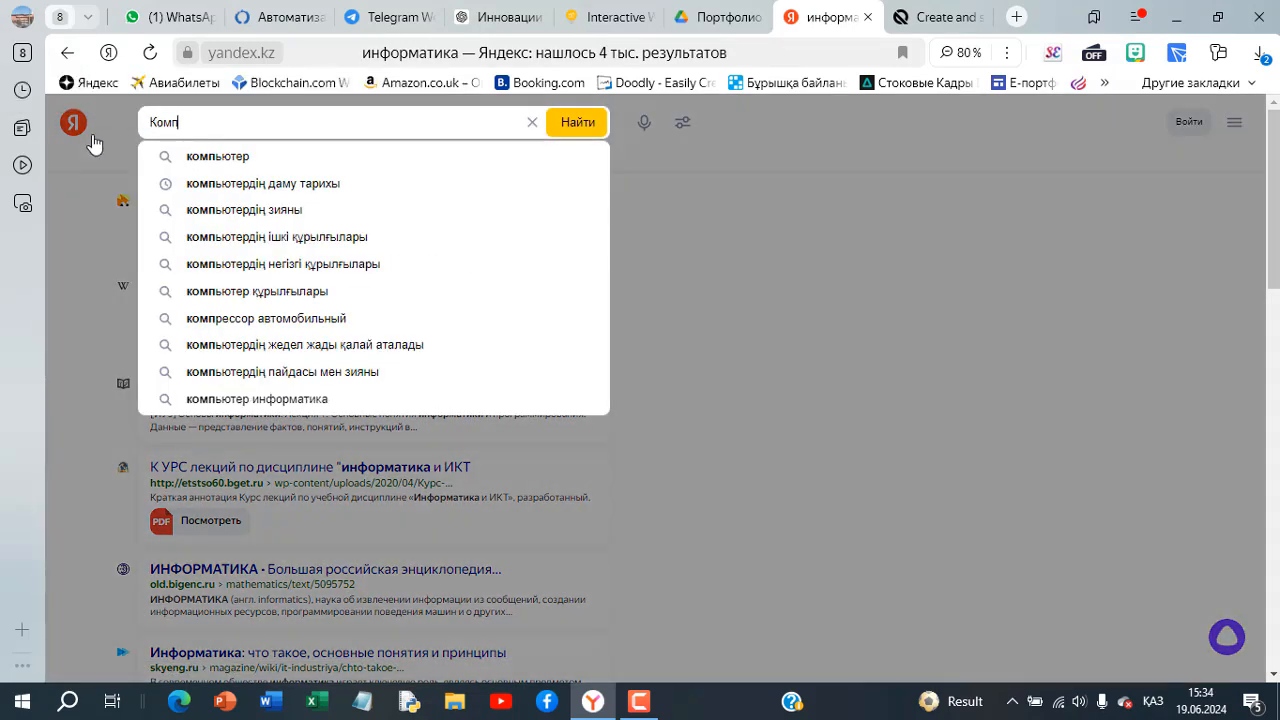
pyautogui.click(300, 184)
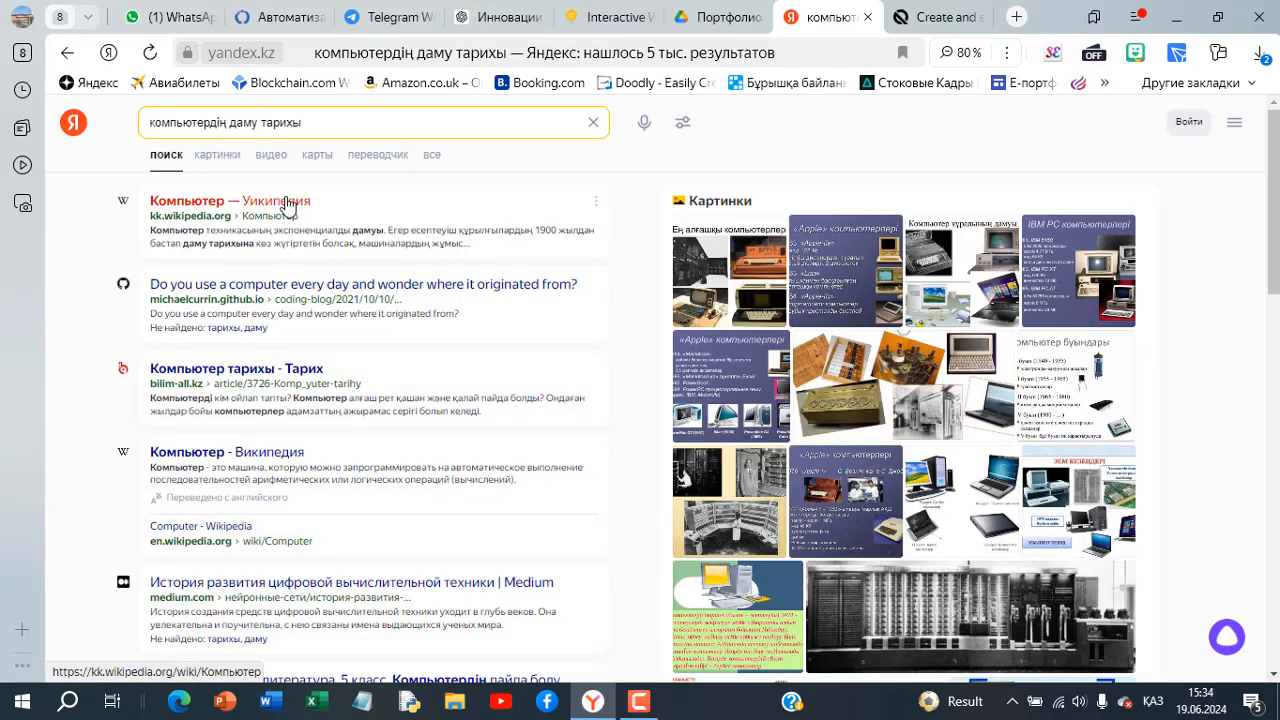
pyautogui.click(288, 203)
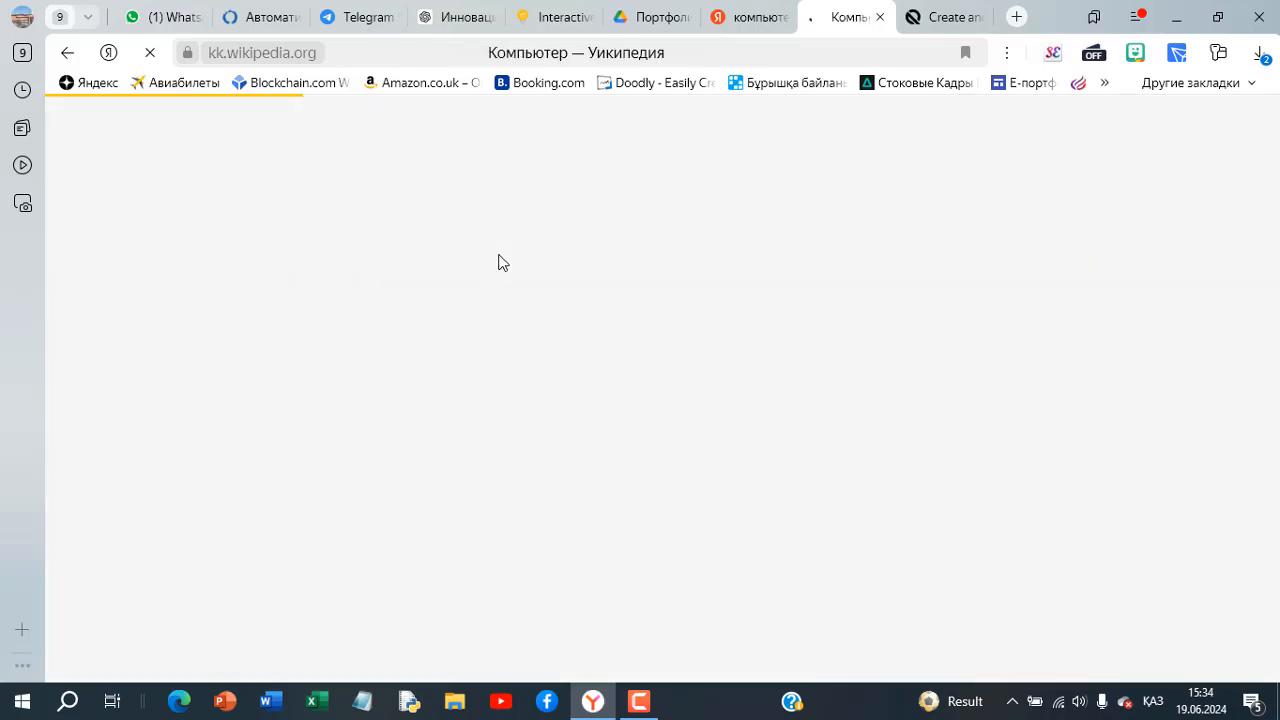
# - Copy the article's text from the Жүйелік блок heading through the end of the Сканер section and return to the QuizRise form
pyautogui.scroll(-8, 390, 310)
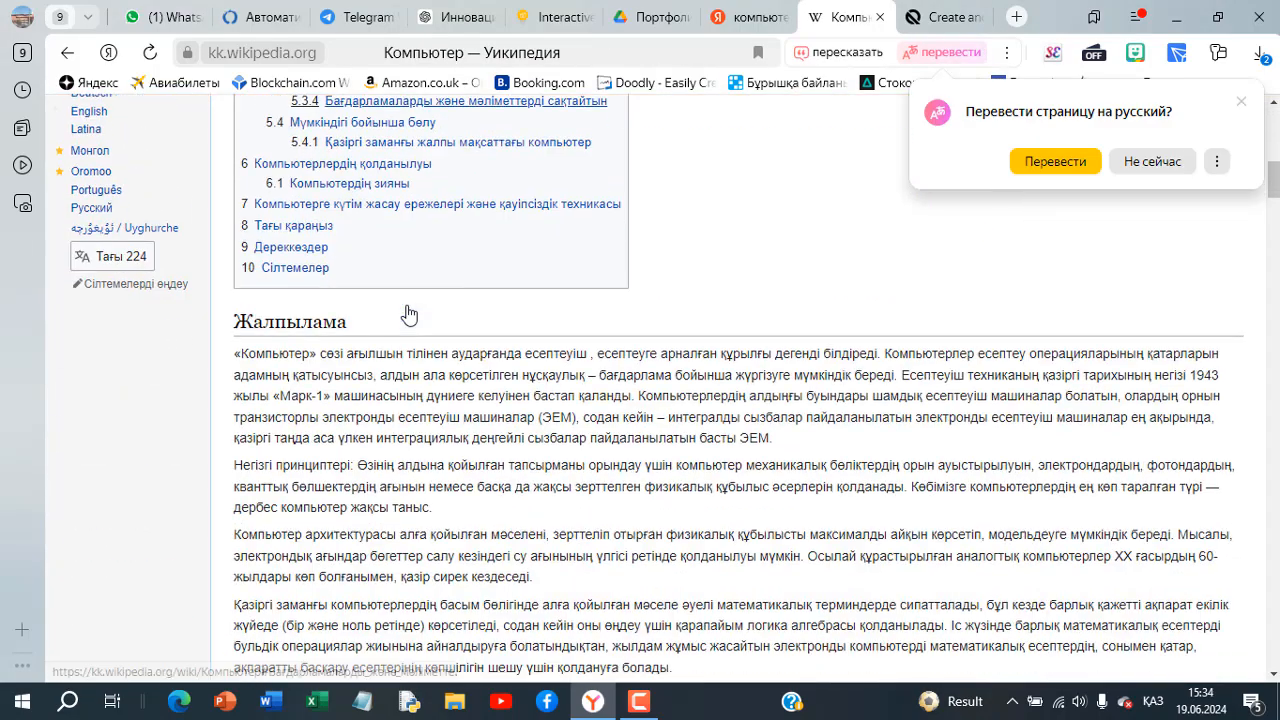
pyautogui.scroll(-10, 409, 315)
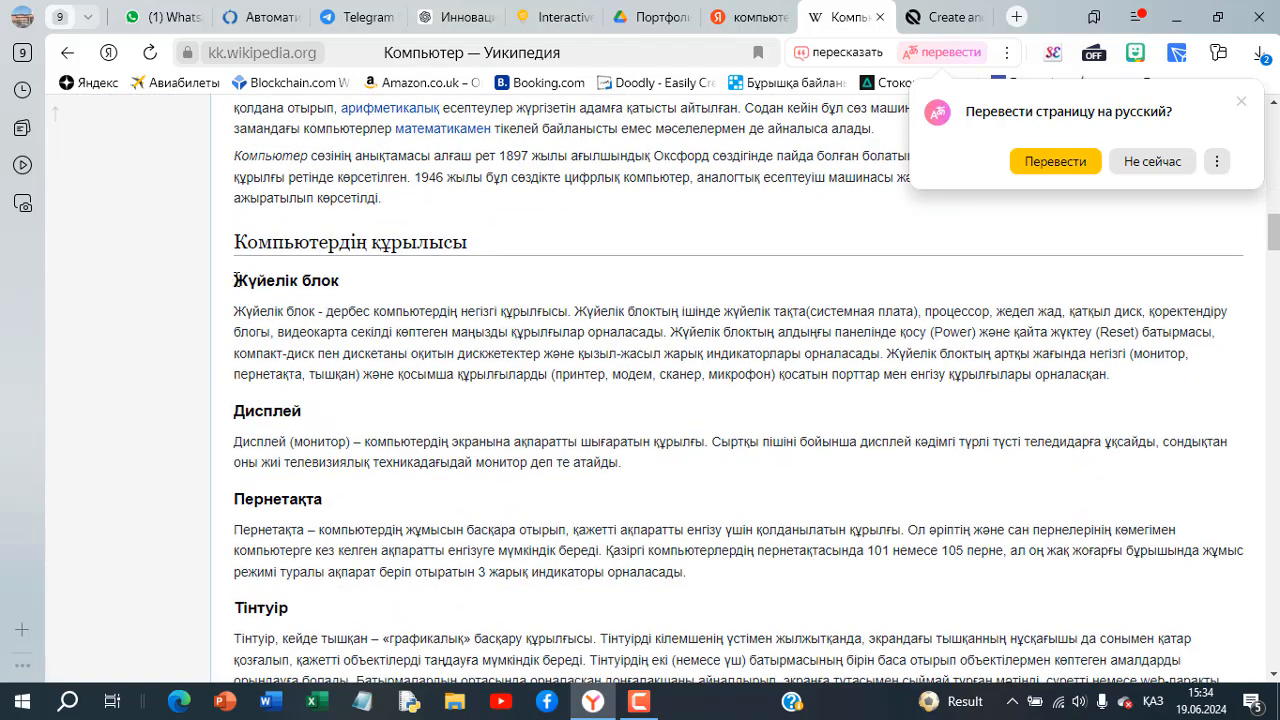
pyautogui.moveTo(236, 280); pyautogui.dragTo(880, 440)
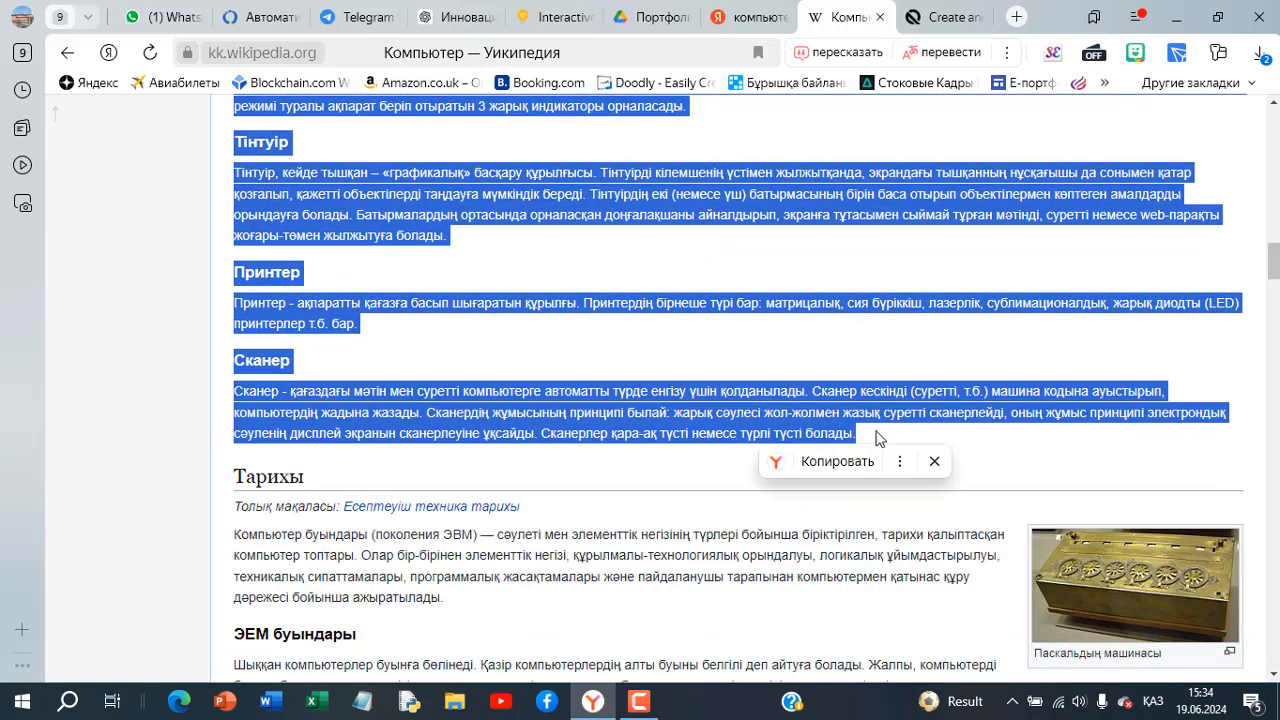
pyautogui.click(856, 466)
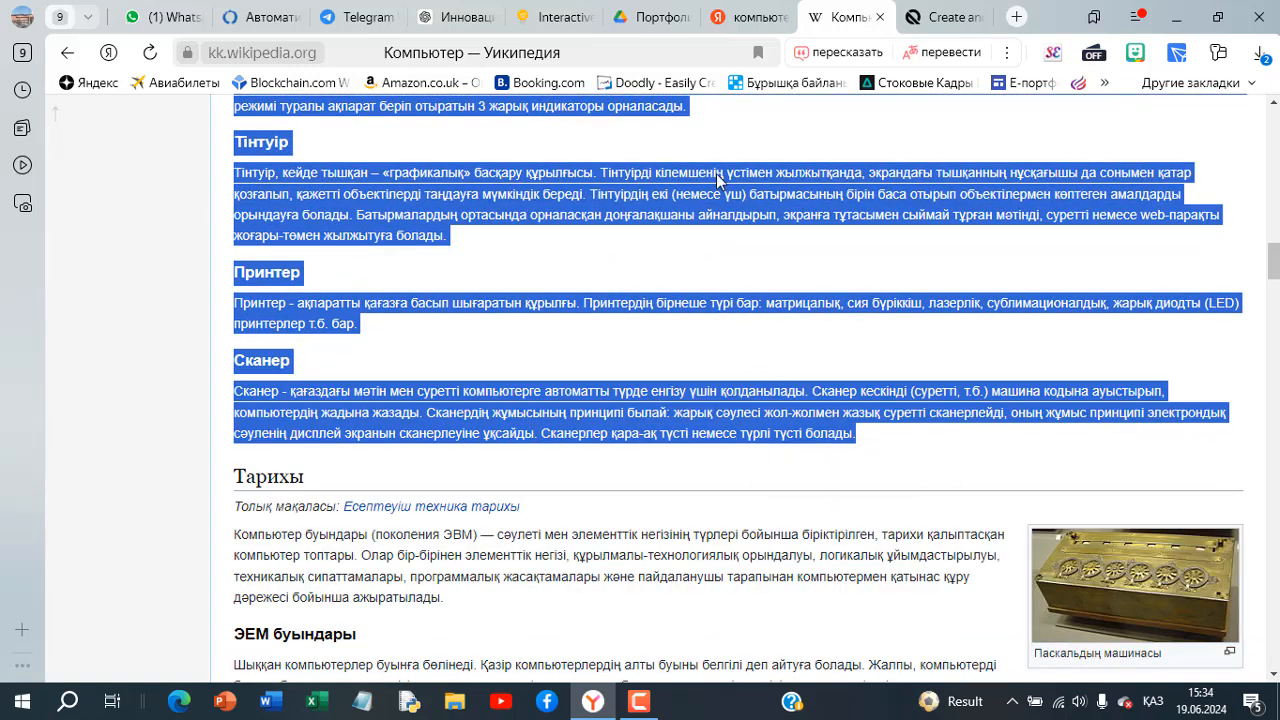
pyautogui.click(930, 14)
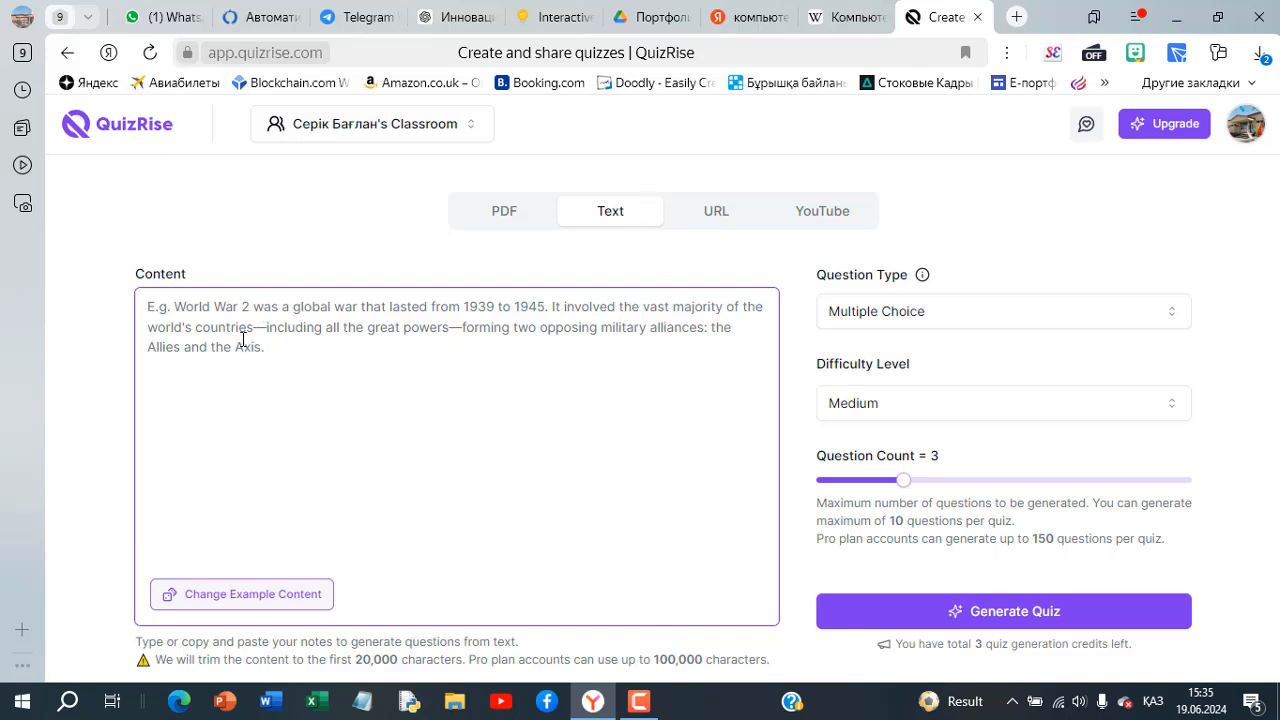
# - Paste the copied article text into the quiz content and keep Multiple Choice as the question type
pyautogui.hotkey('ctrl', 'v')
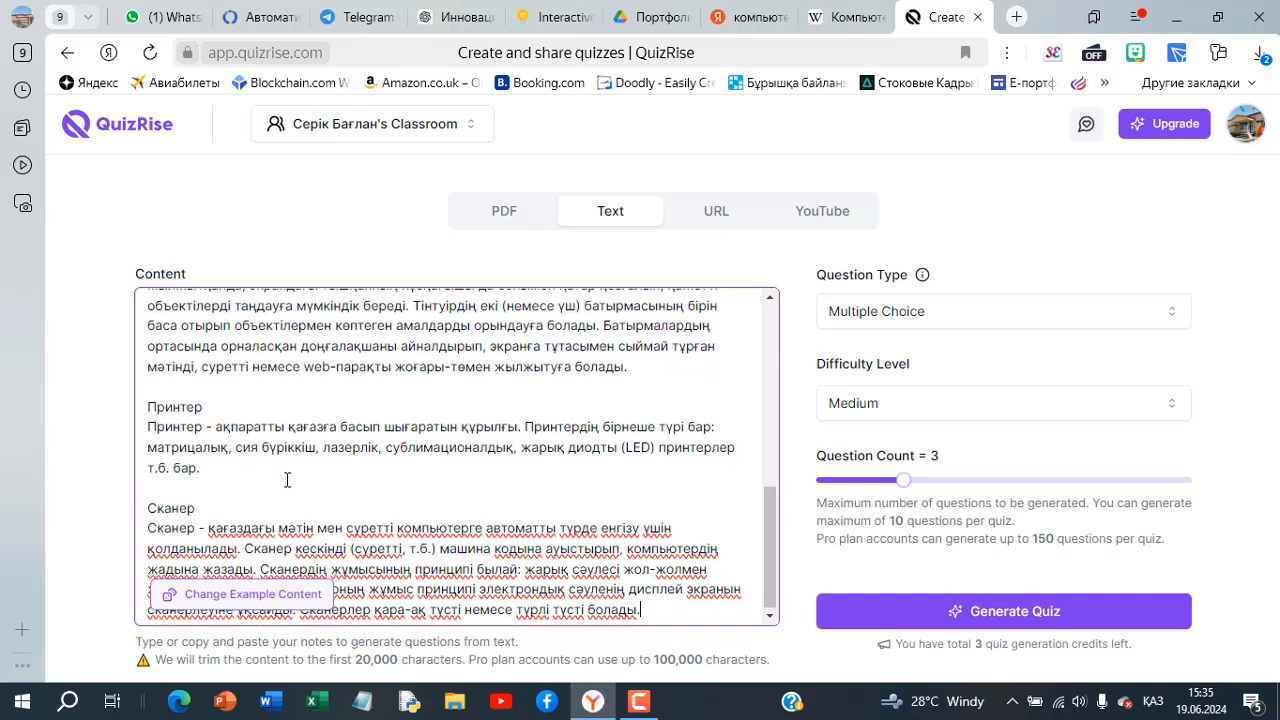
pyautogui.scroll(10, 409, 466)
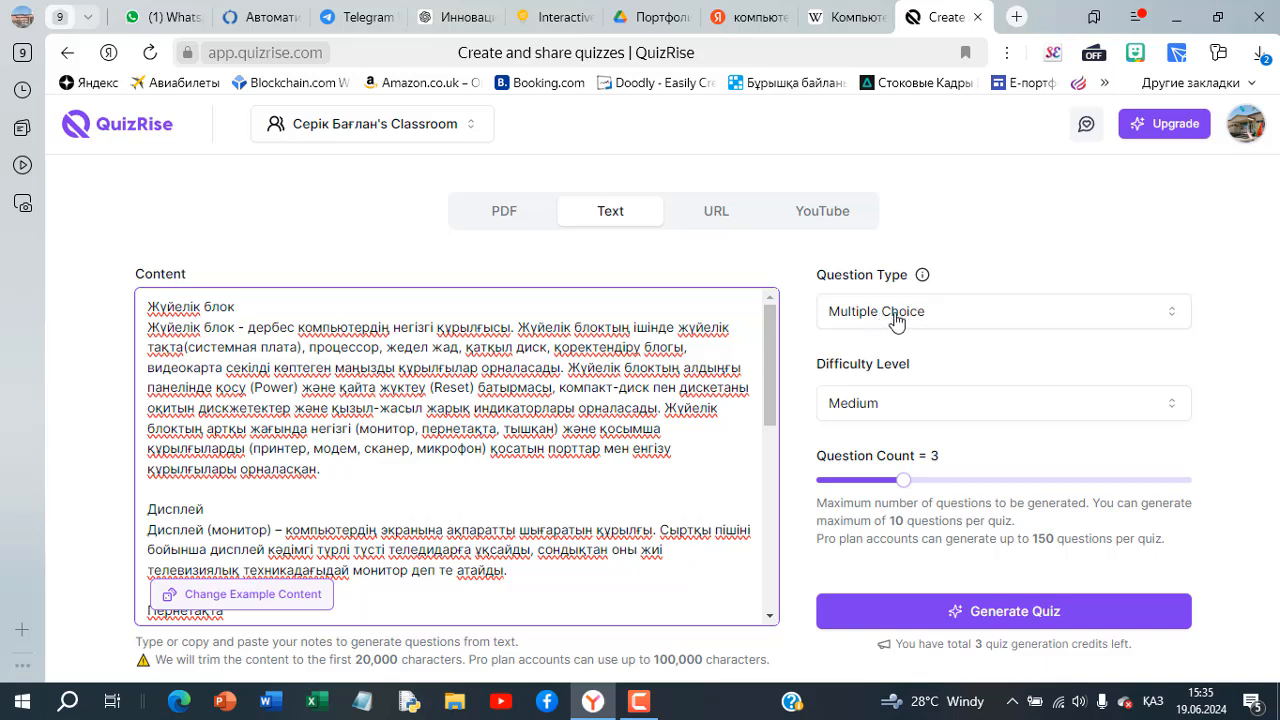
pyautogui.click(937, 322)
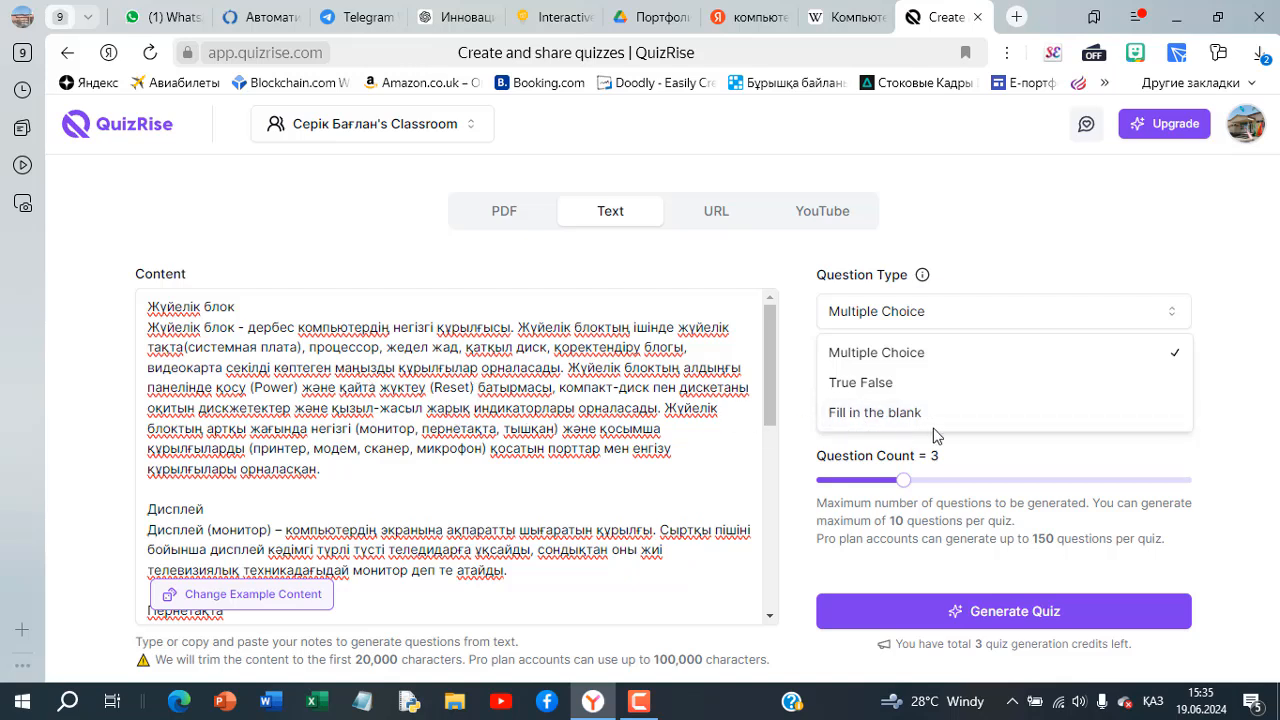
pyautogui.click(1037, 254)
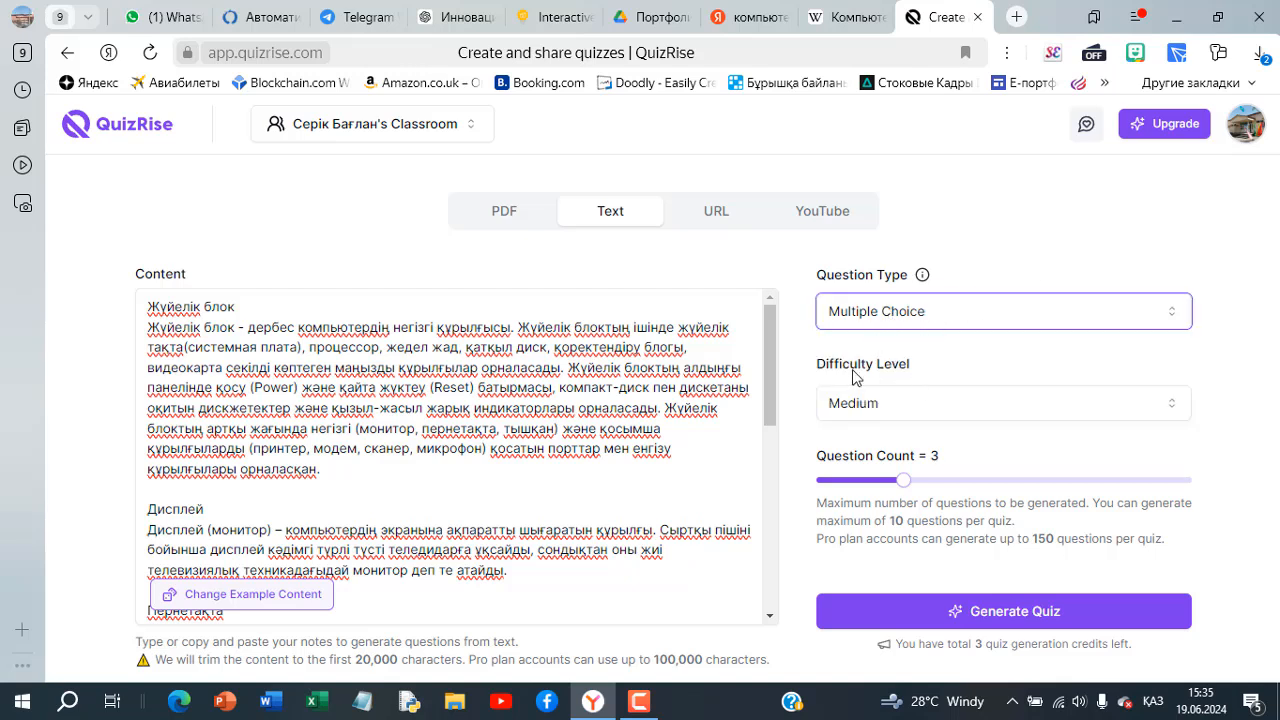
# - Keep the difficulty level at Medium and generate the quiz with a question count of 5
pyautogui.click(882, 410)
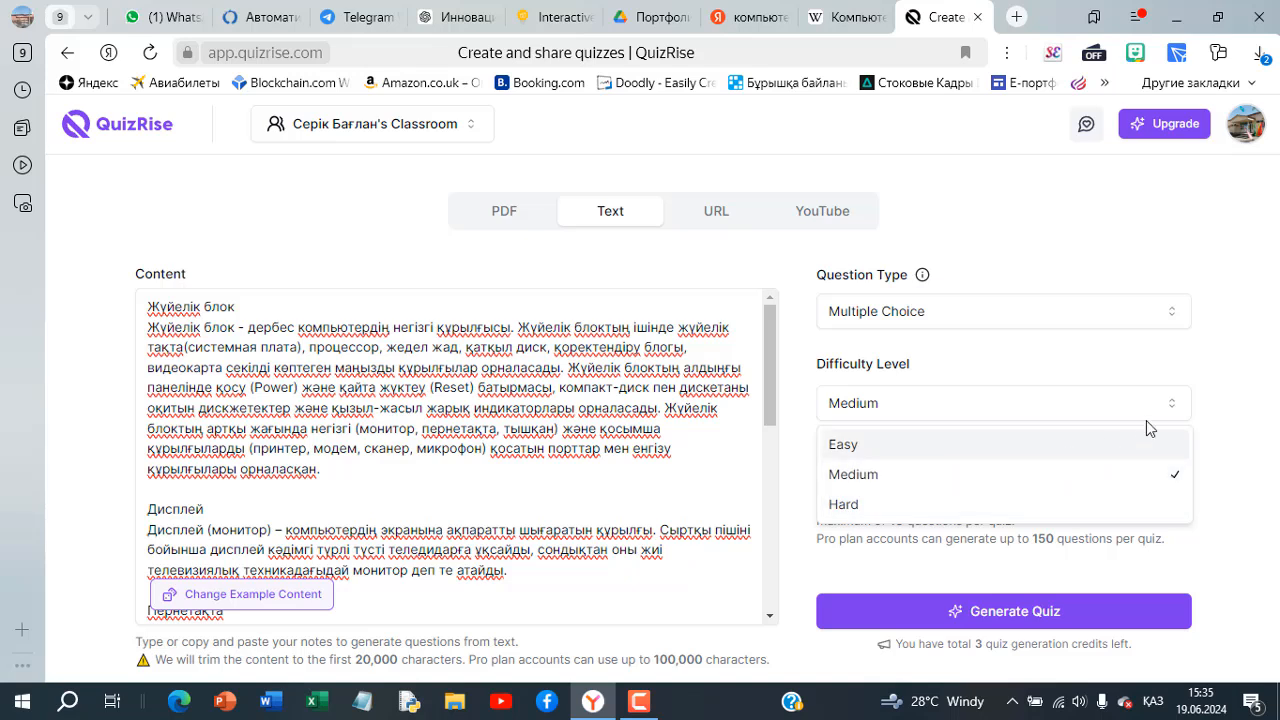
pyautogui.click(1224, 380)
pyautogui.click(900, 404)
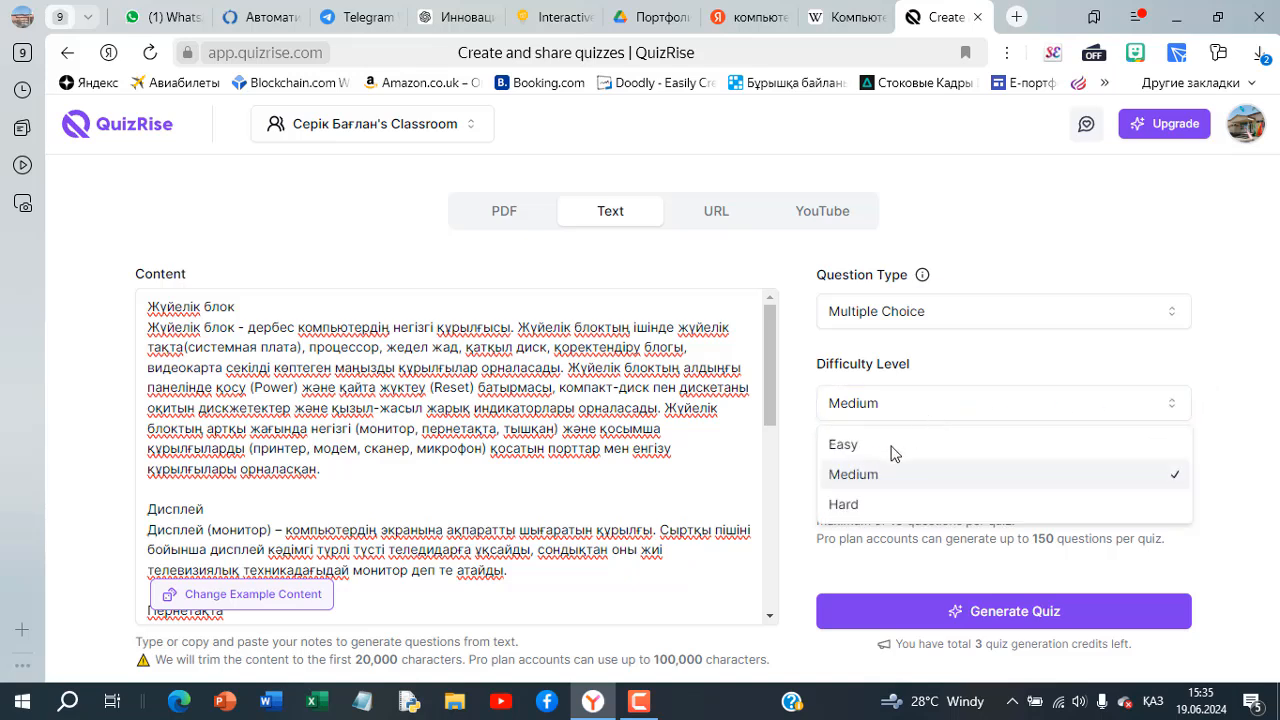
pyautogui.click(891, 482)
pyautogui.click(1236, 456)
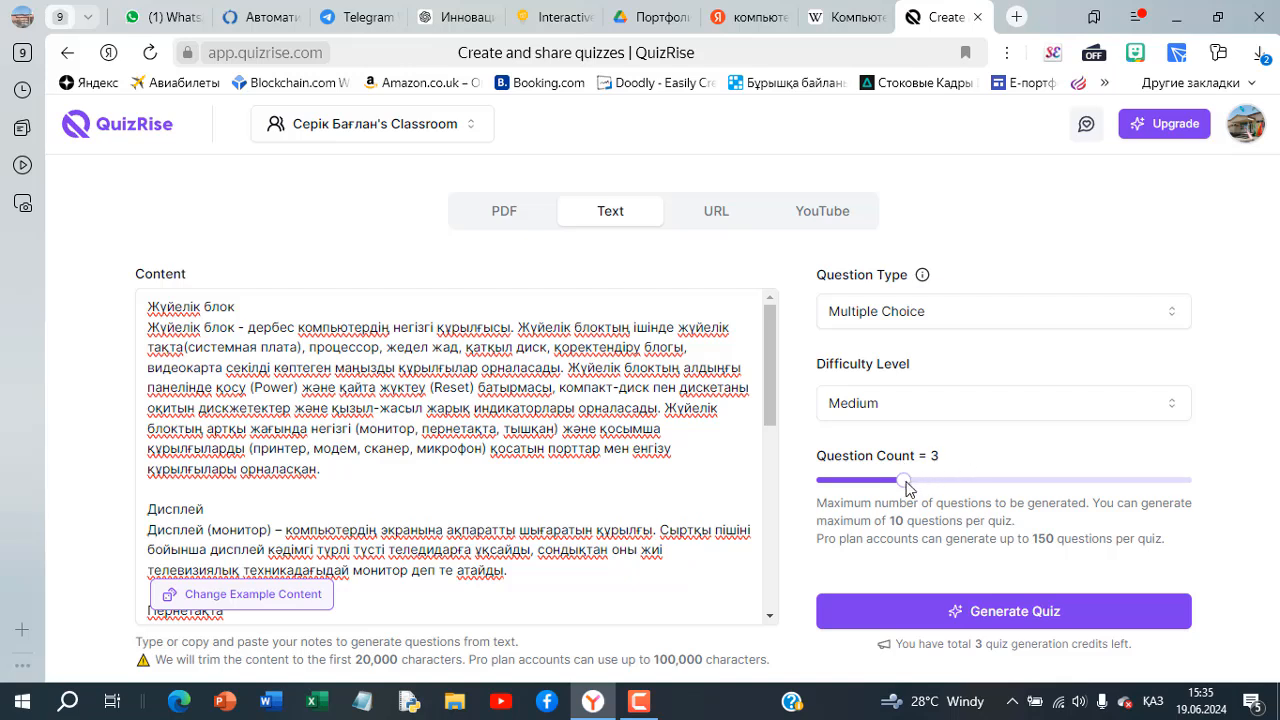
pyautogui.moveTo(907, 487); pyautogui.dragTo(983, 488)
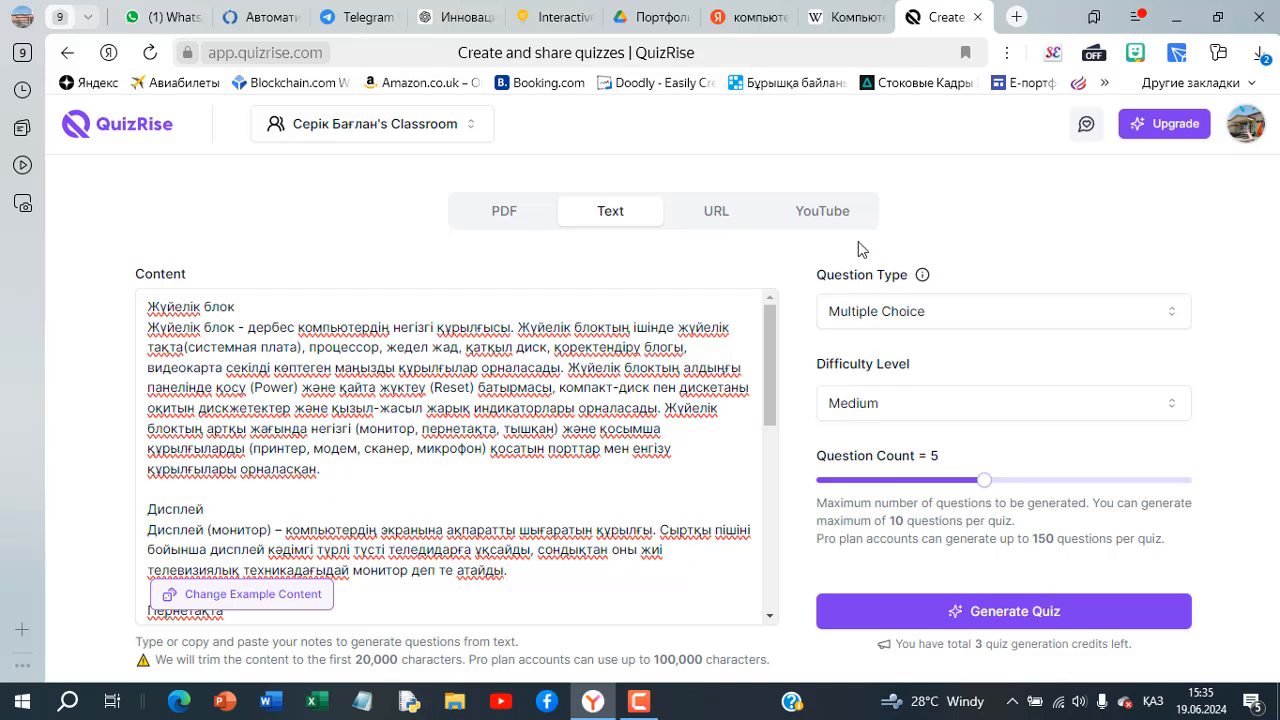
pyautogui.click(1044, 623)
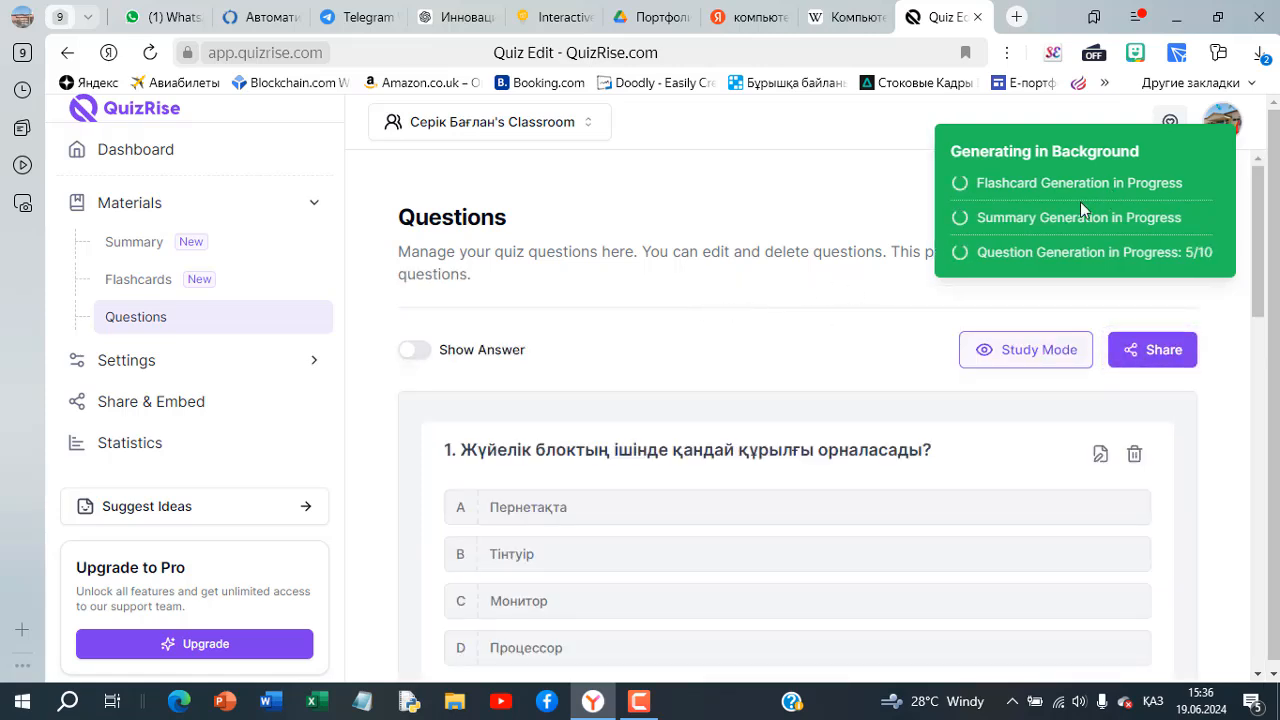
# - Look through the generated quiz questions and their answer options
pyautogui.scroll(-2, 737, 357)
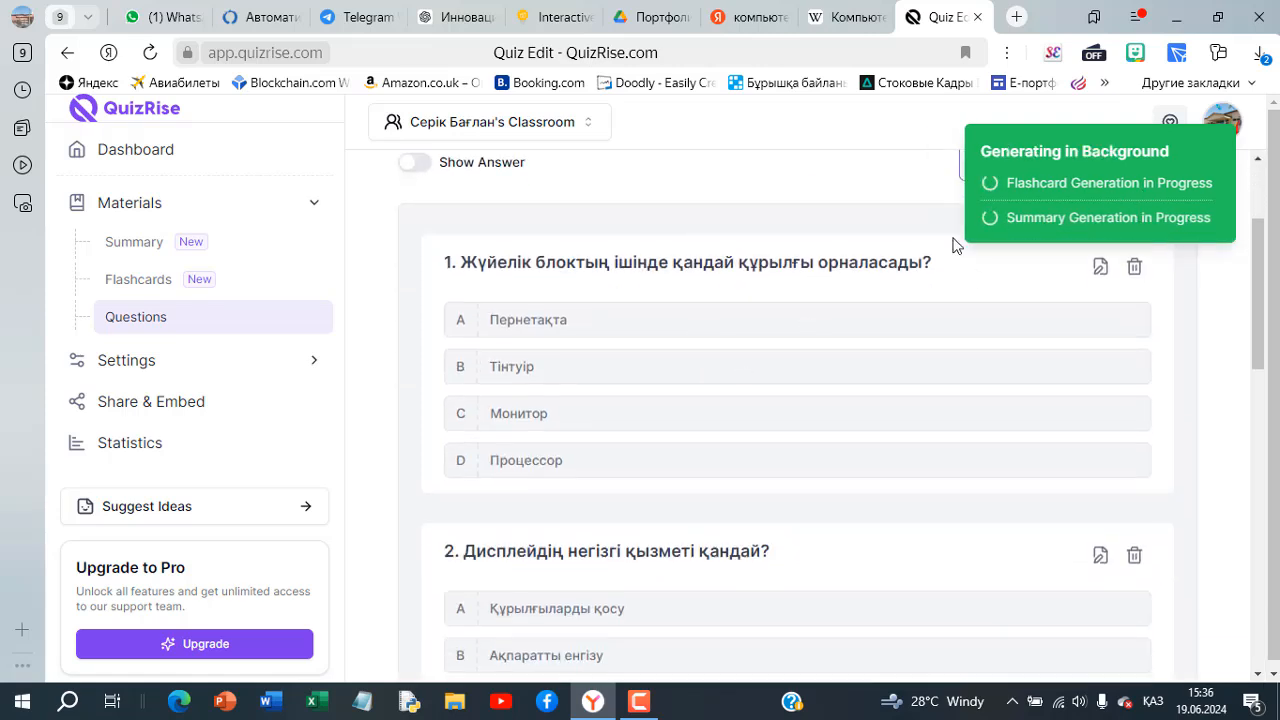
pyautogui.scroll(1, 816, 292)
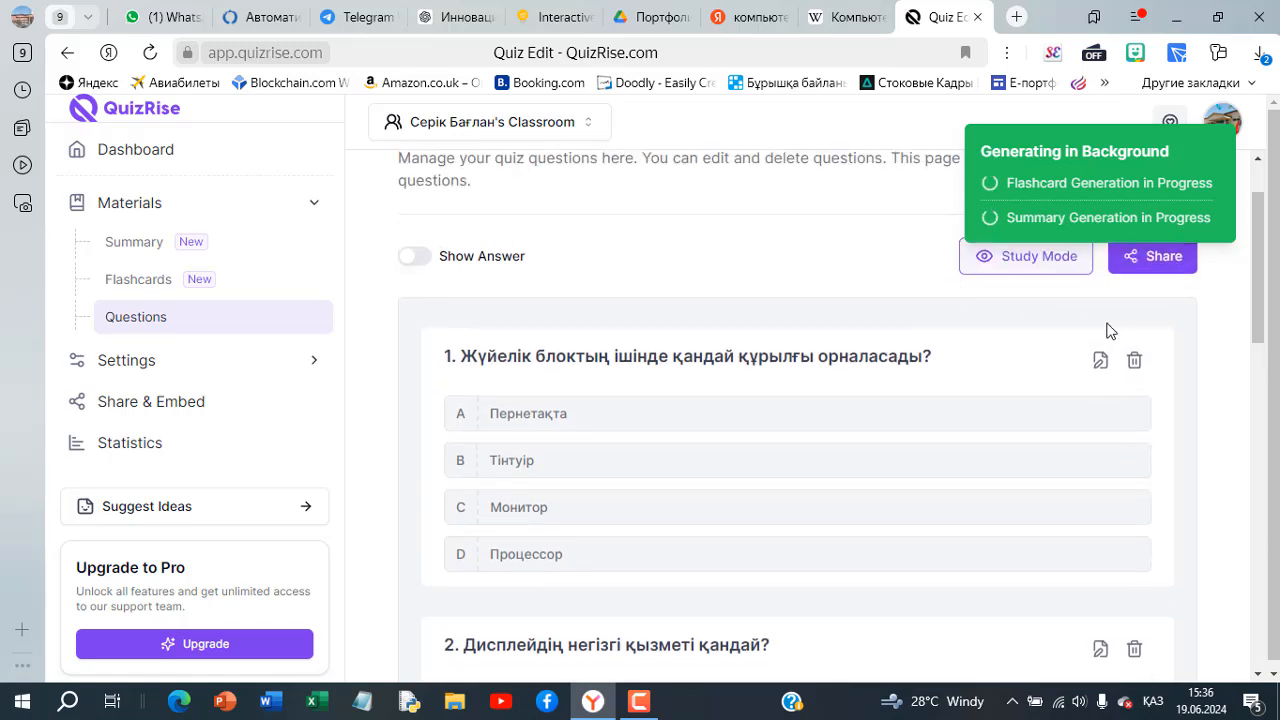
pyautogui.scroll(-1, 687, 338)
pyautogui.scroll(-4, 685, 345)
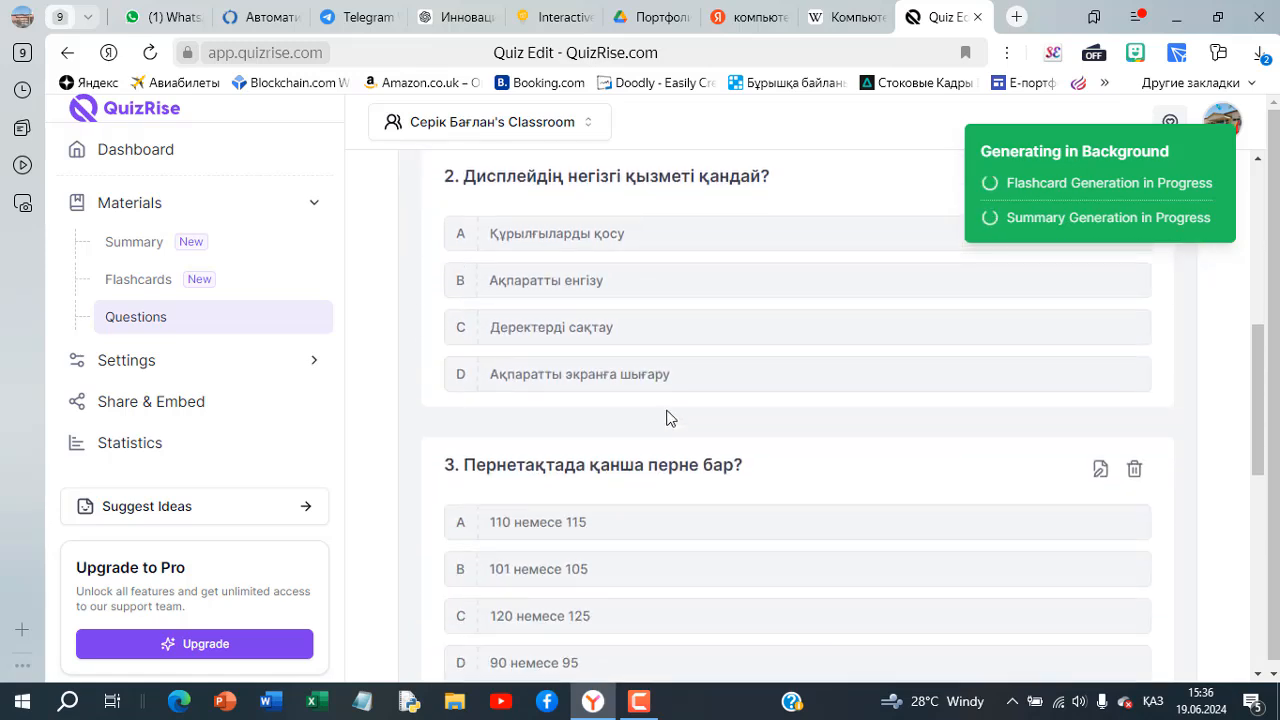
pyautogui.scroll(4, 583, 374)
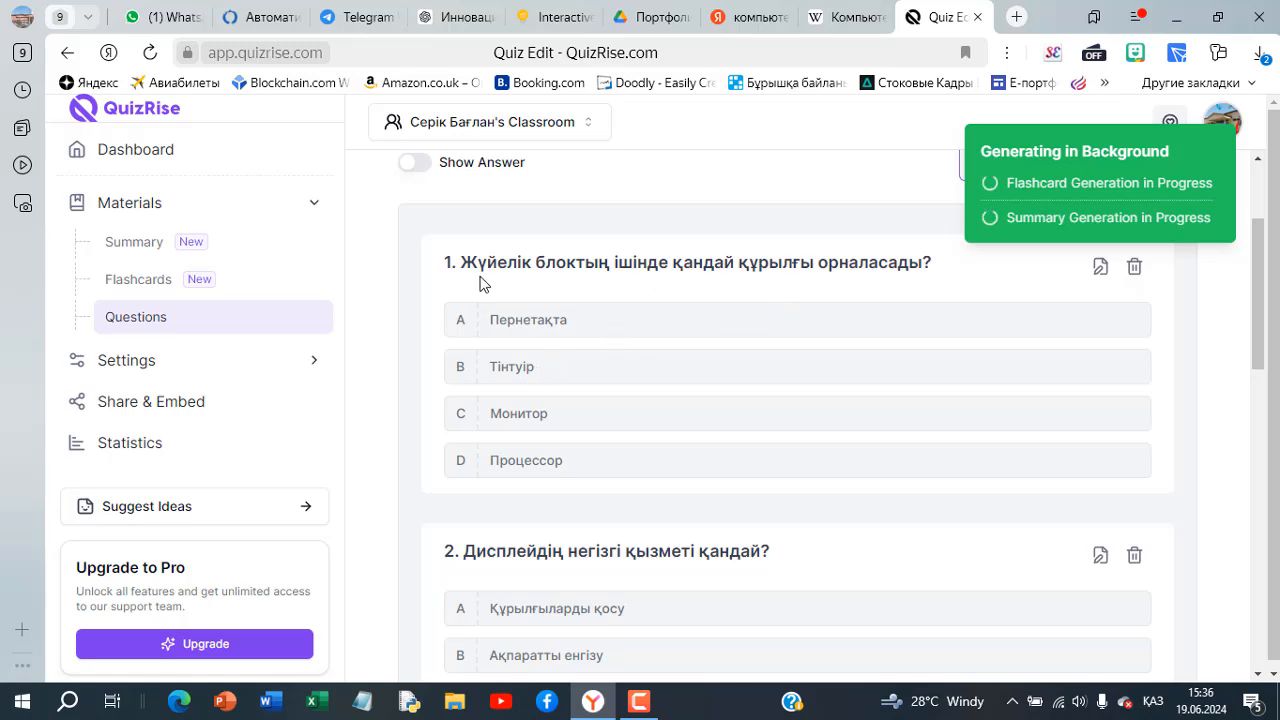
pyautogui.scroll(1, 480, 284)
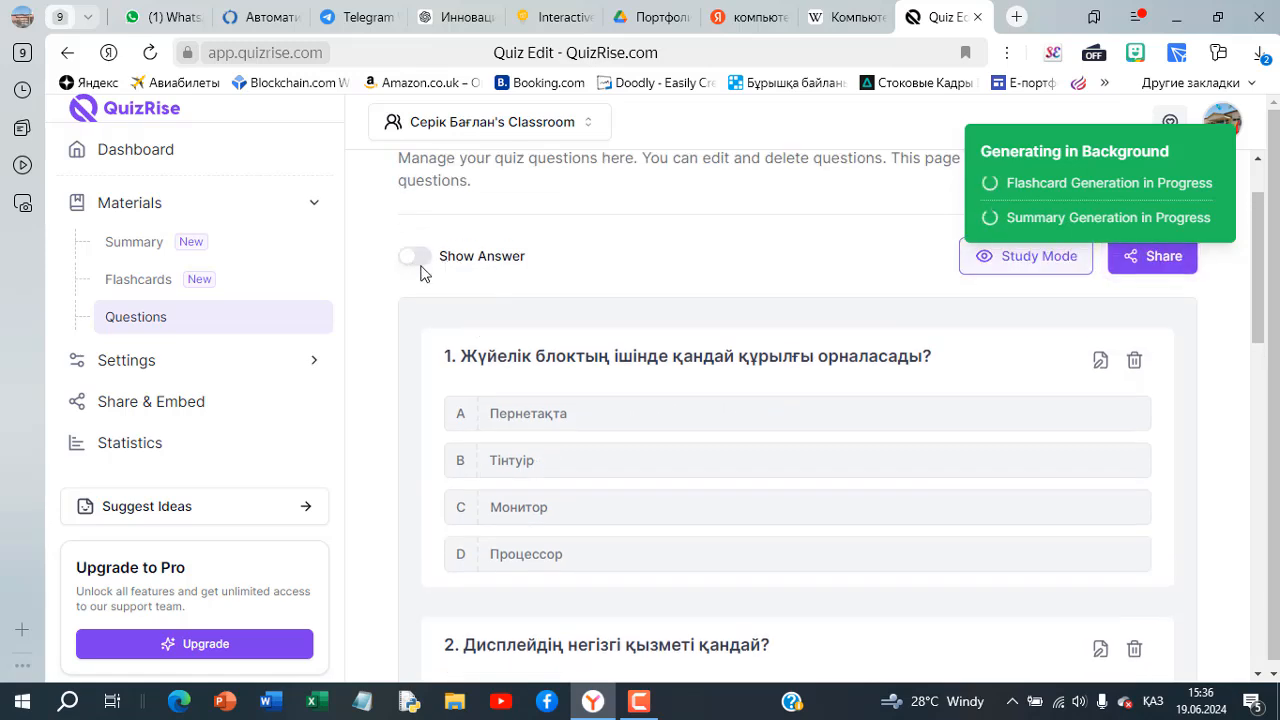
pyautogui.scroll(-5, 570, 430)
pyautogui.scroll(6, 565, 435)
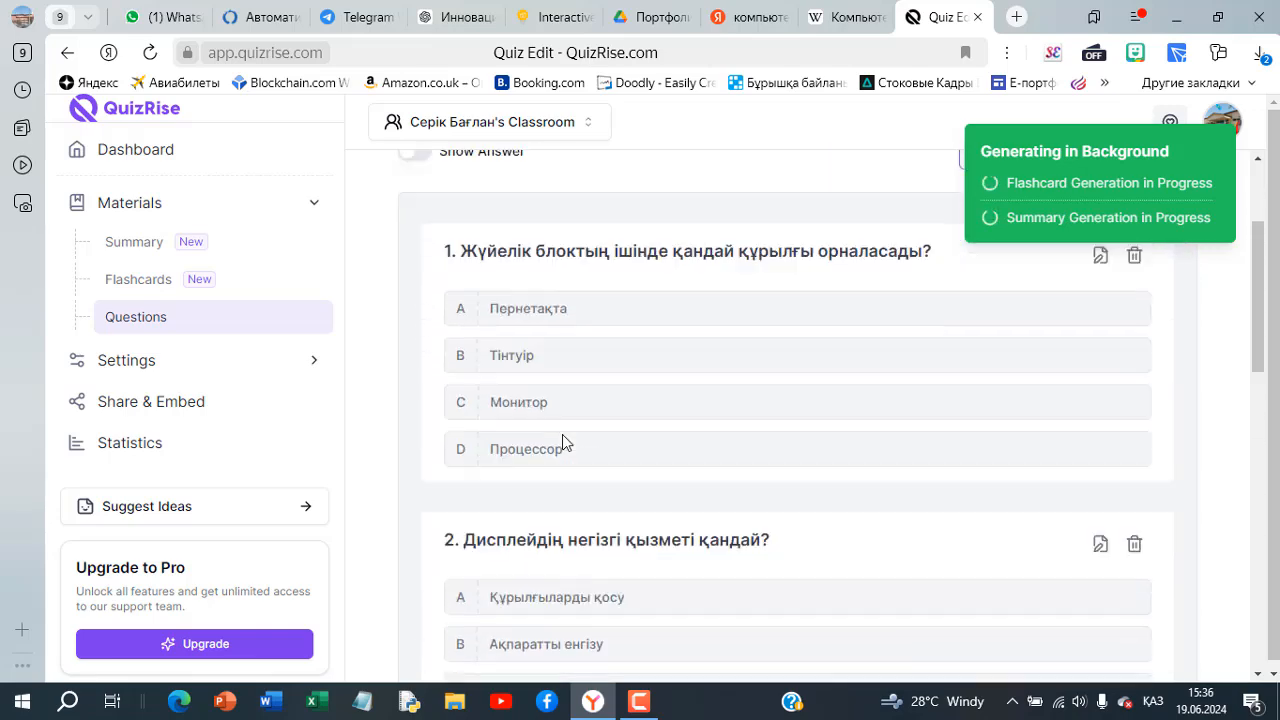
# - Turn on Show Answer and review the correct answers marked in the generated questions
pyautogui.scroll(1, 562, 442)
pyautogui.click(415, 259)
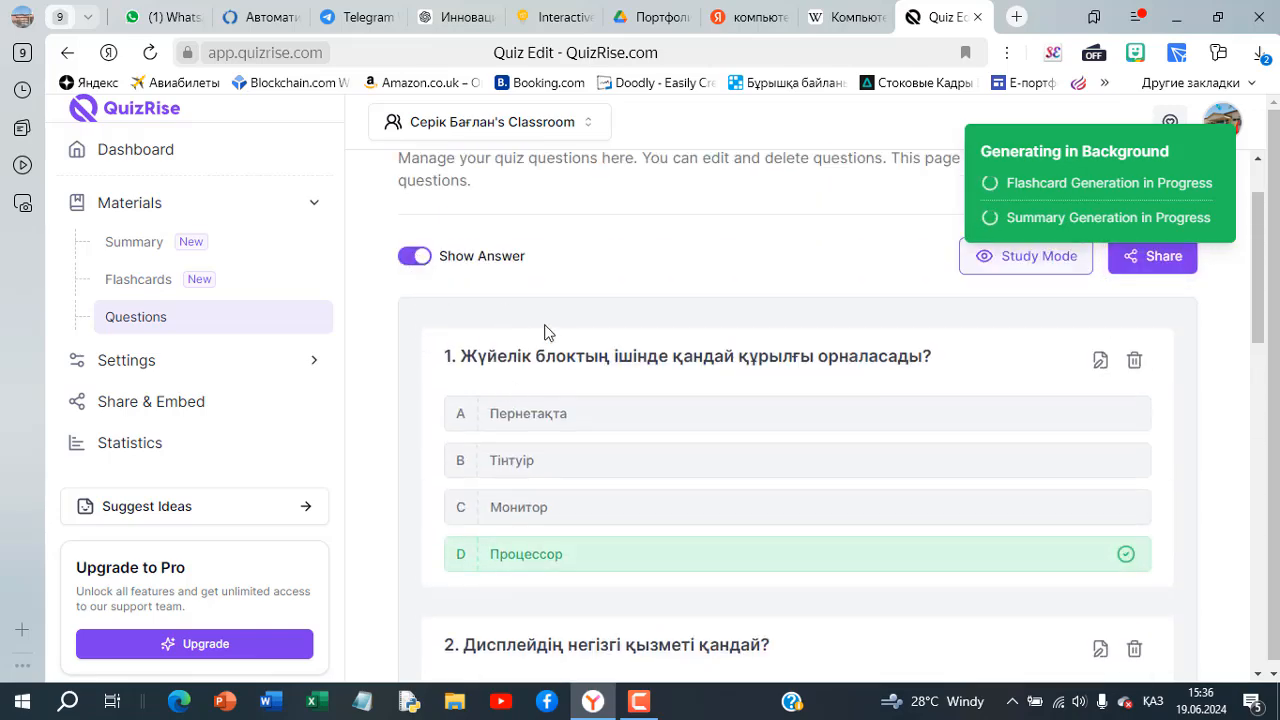
pyautogui.scroll(-1, 560, 340)
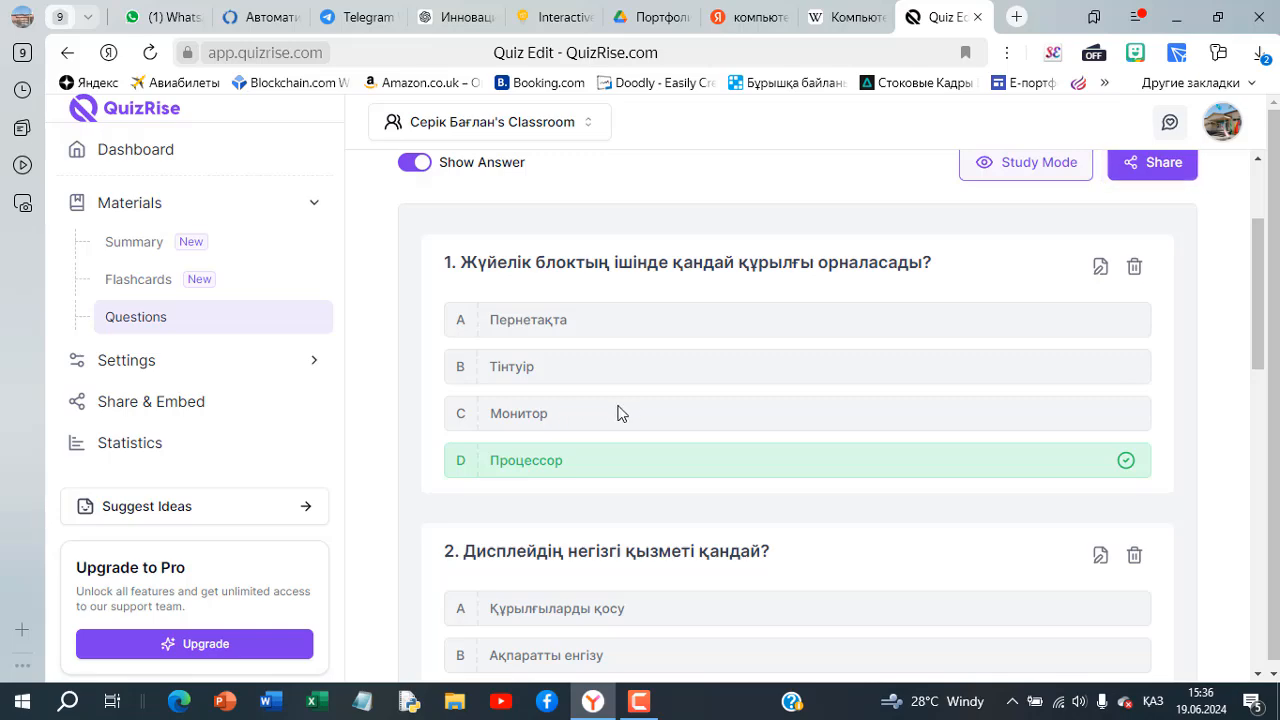
pyautogui.scroll(-10, 670, 441)
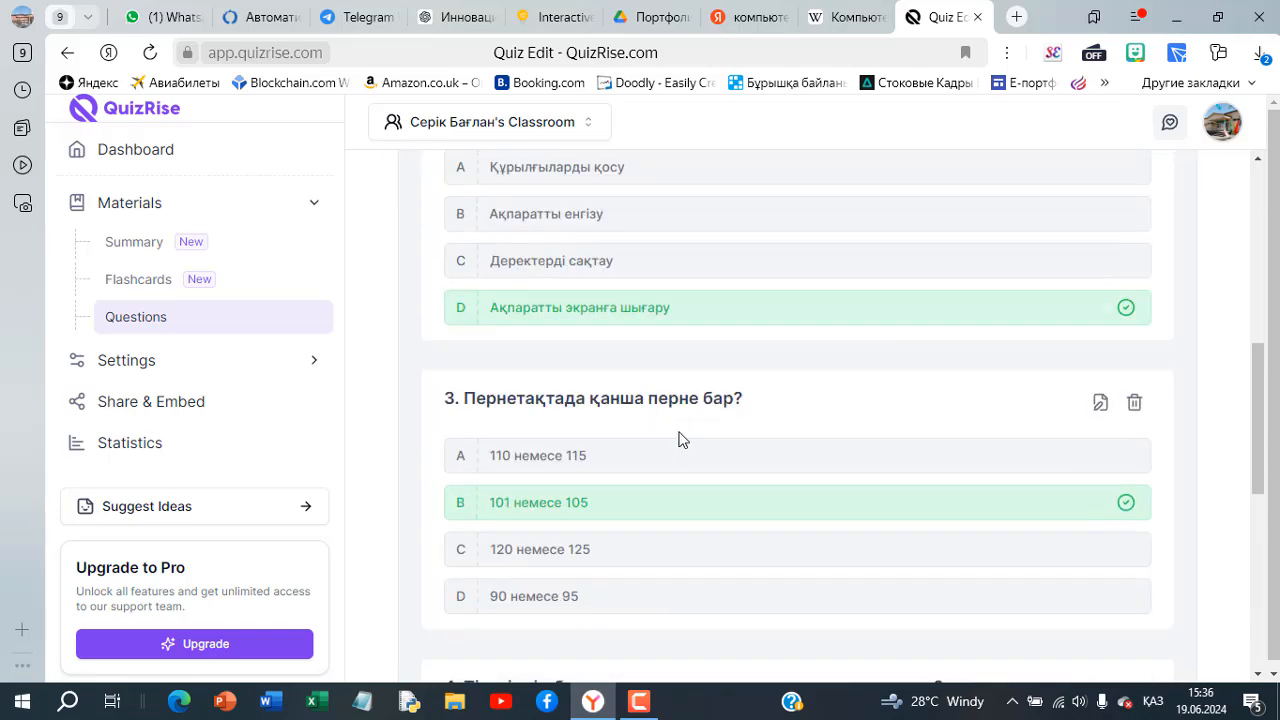
pyautogui.scroll(10, 912, 431)
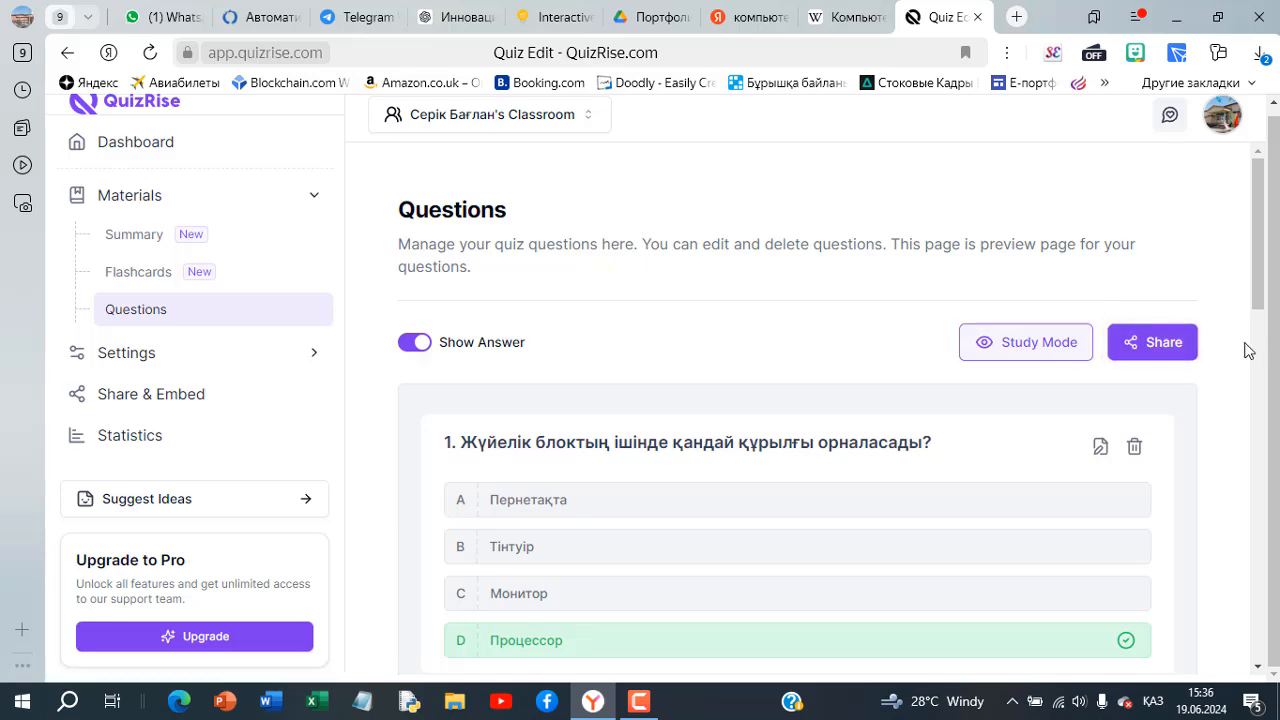
# - Open the quiz's sharing page and look over the link, embed and download options
pyautogui.click(1165, 351)
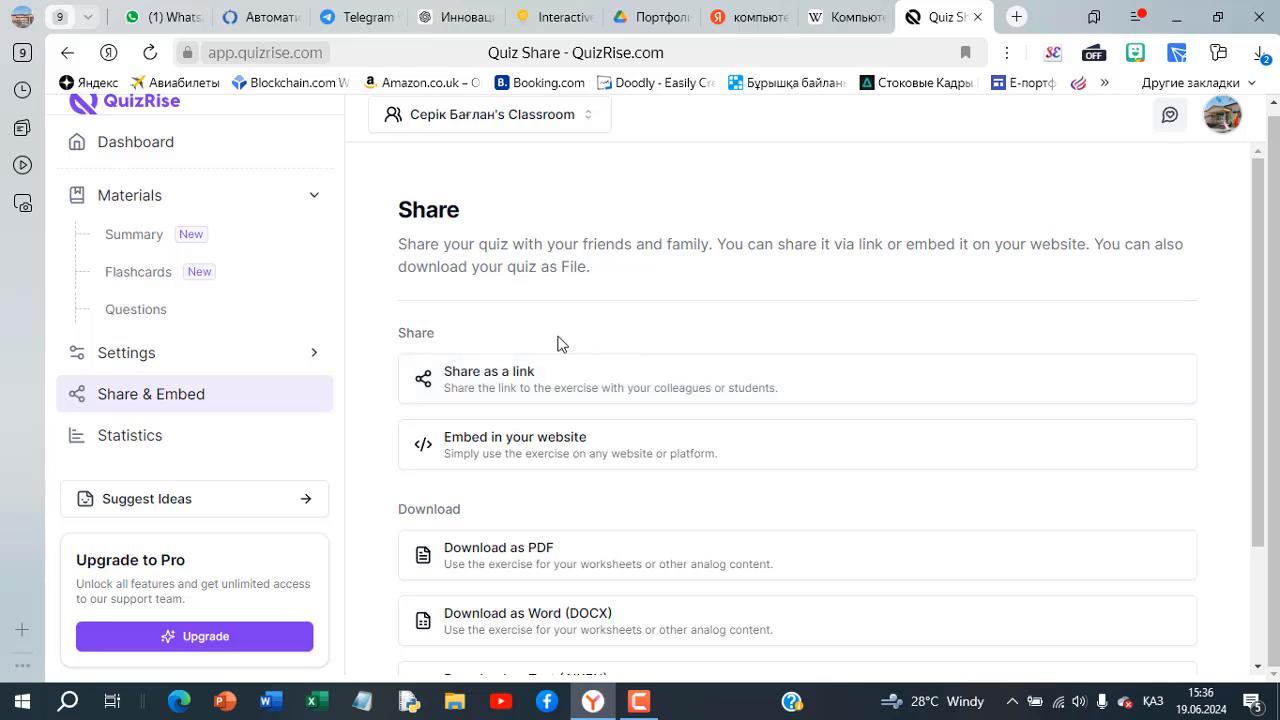
pyautogui.scroll(-1, 520, 340)
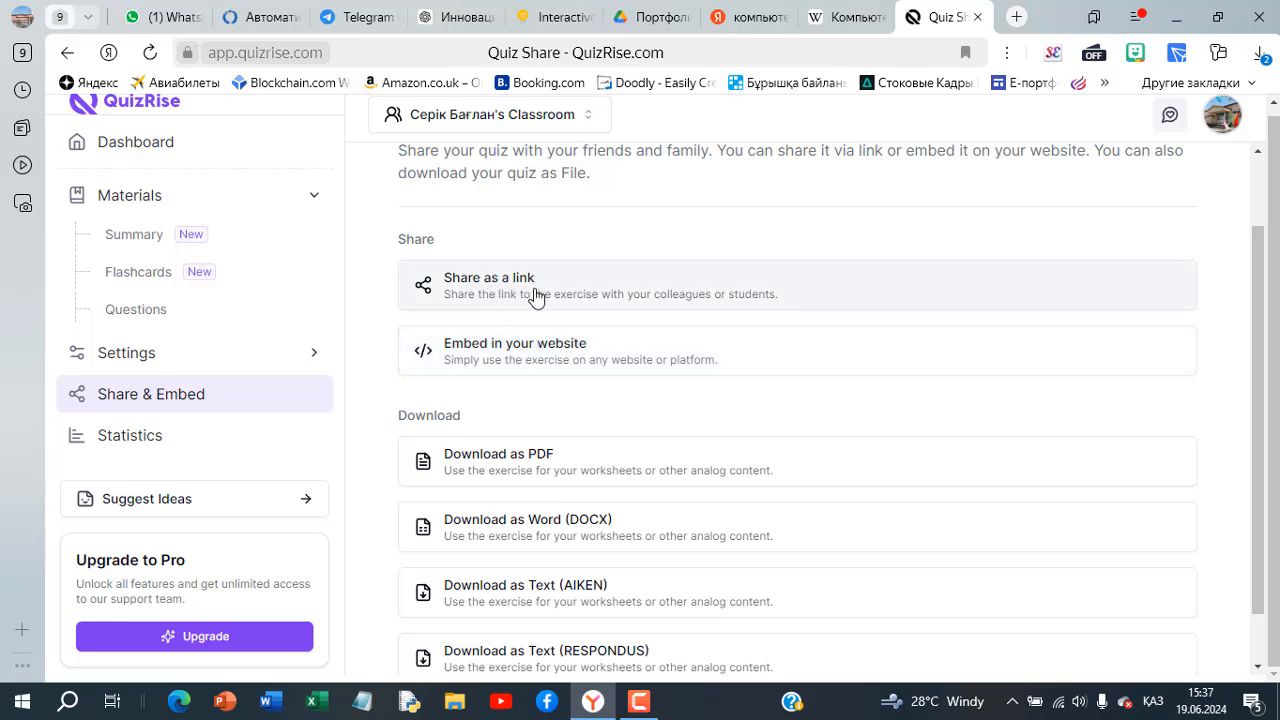
pyautogui.scroll(-1, 520, 390)
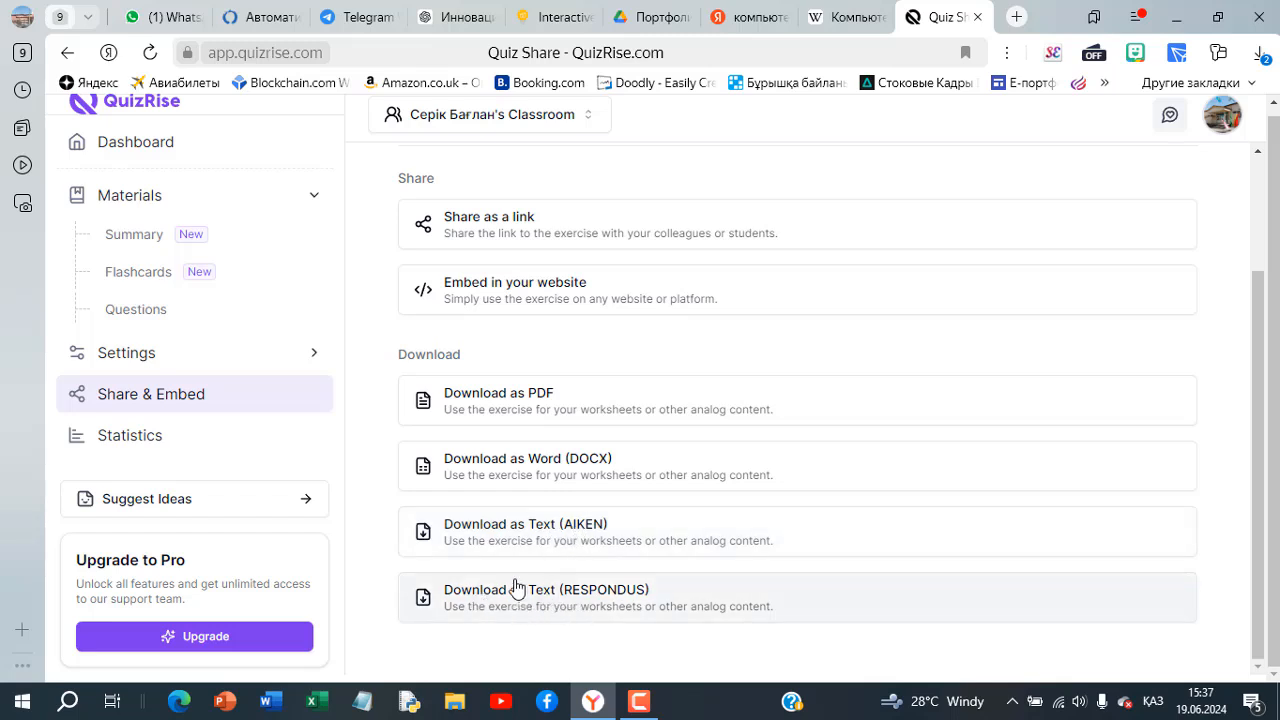
# - Download the quiz as a PDF, open the file to check its questions, and close it
pyautogui.click(538, 403)
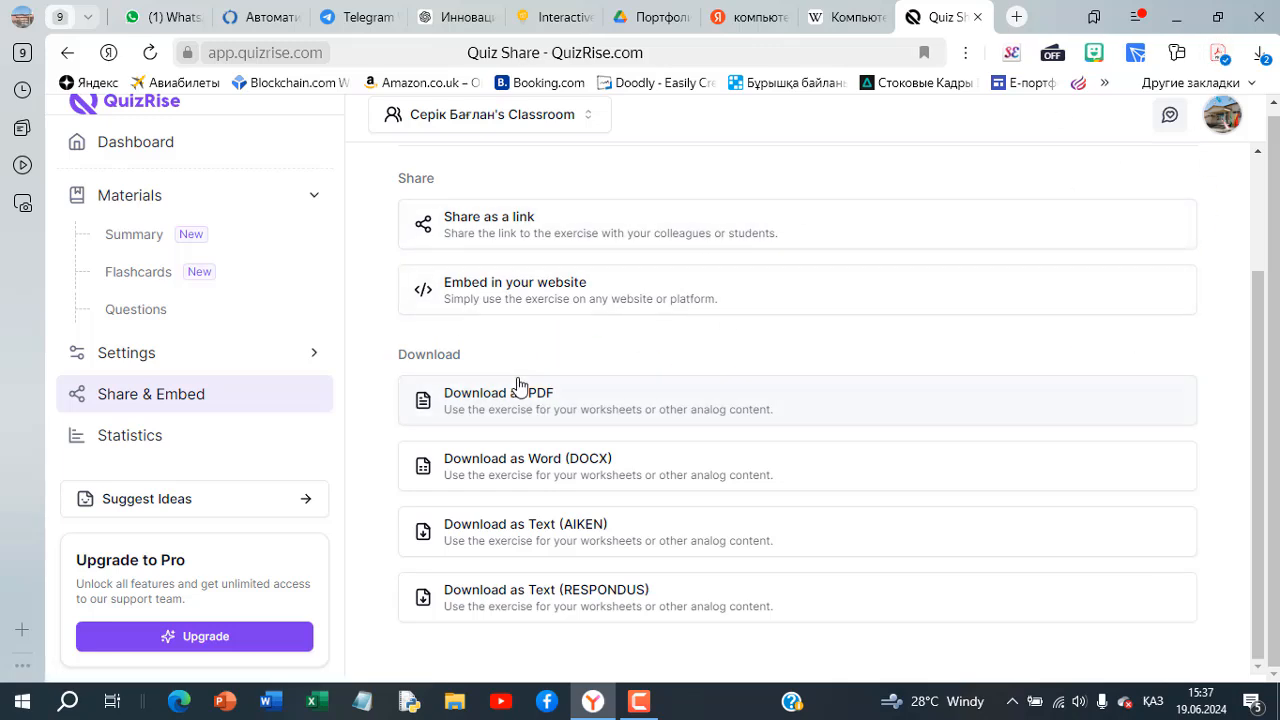
pyautogui.click(1217, 52)
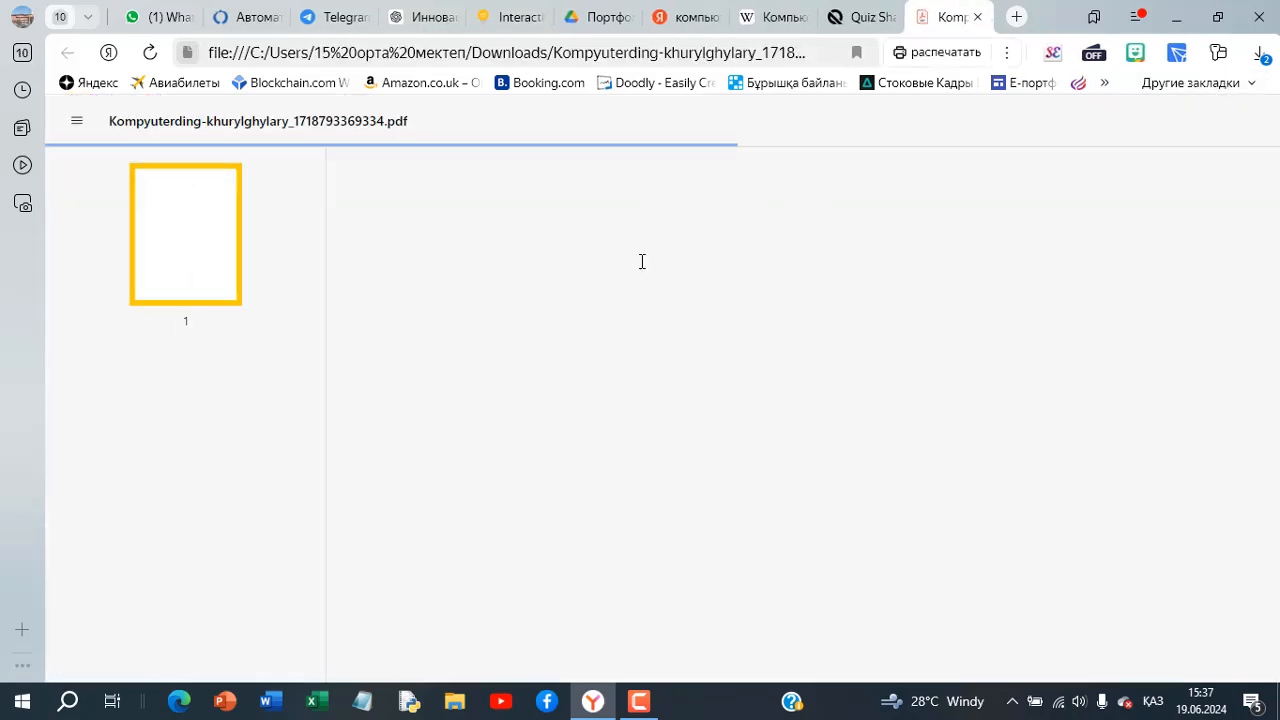
pyautogui.scroll(-5, 669, 337)
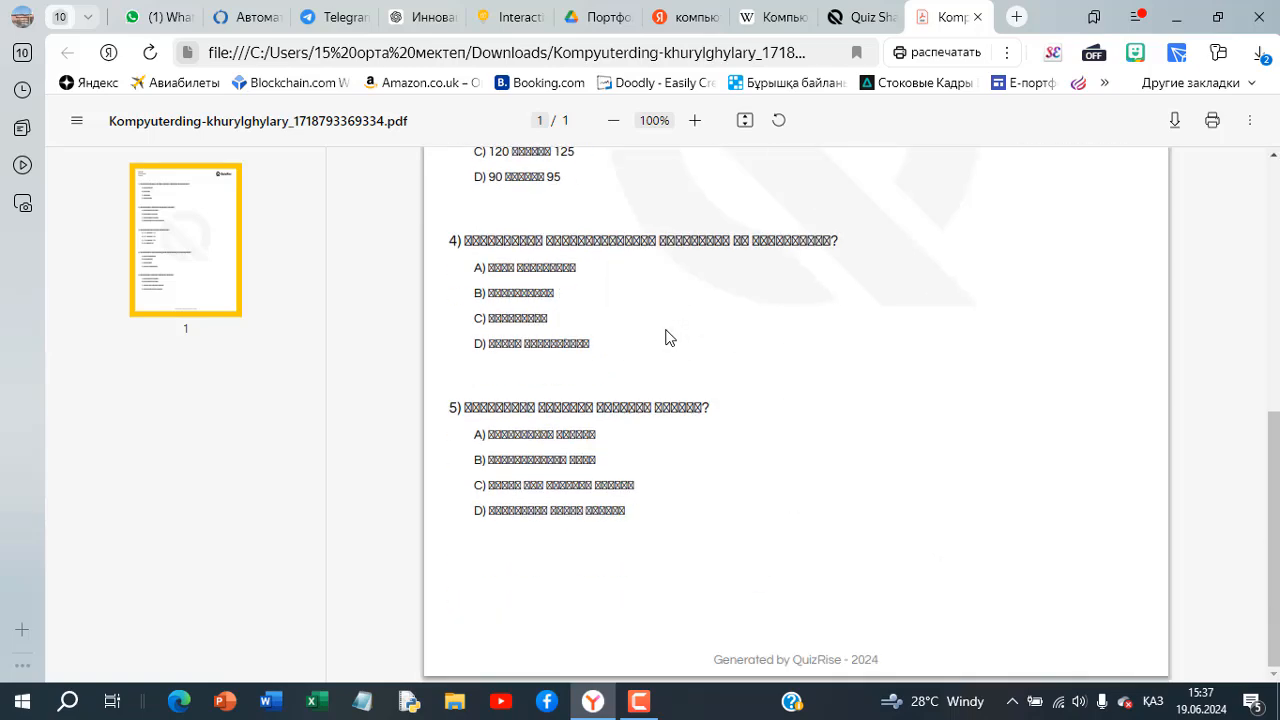
pyautogui.scroll(5, 597, 390)
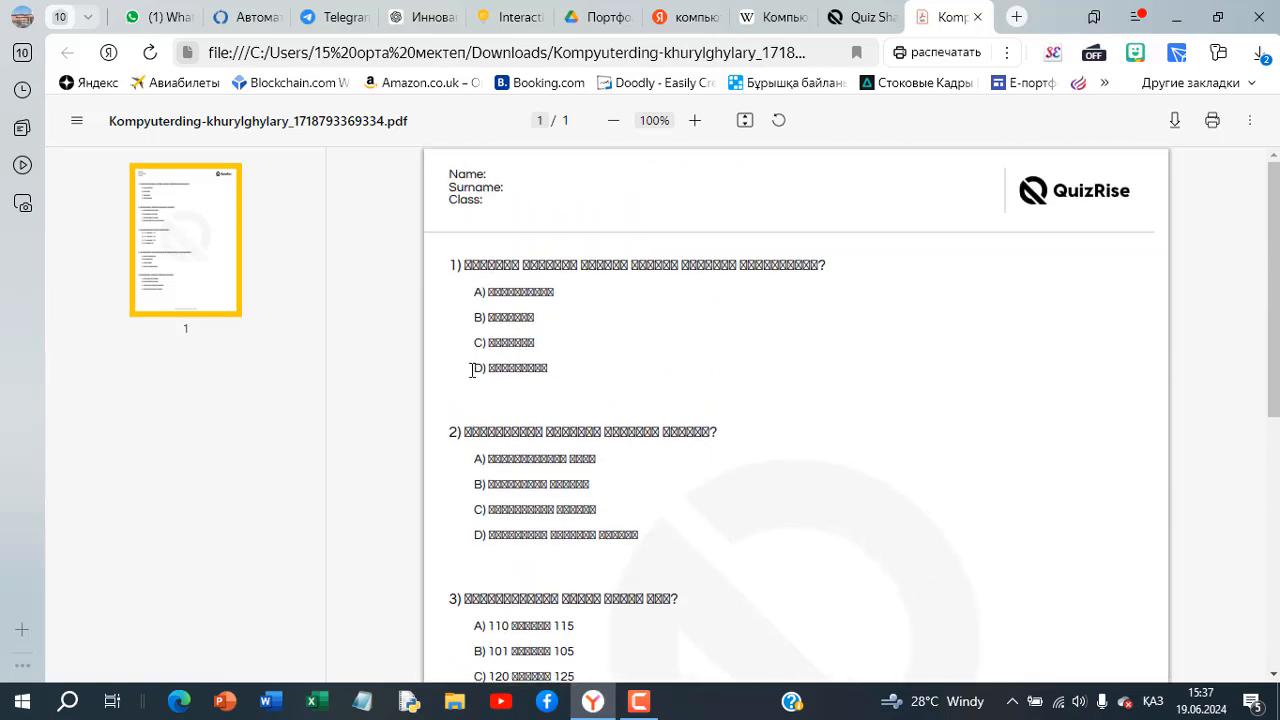
pyautogui.click(977, 17)
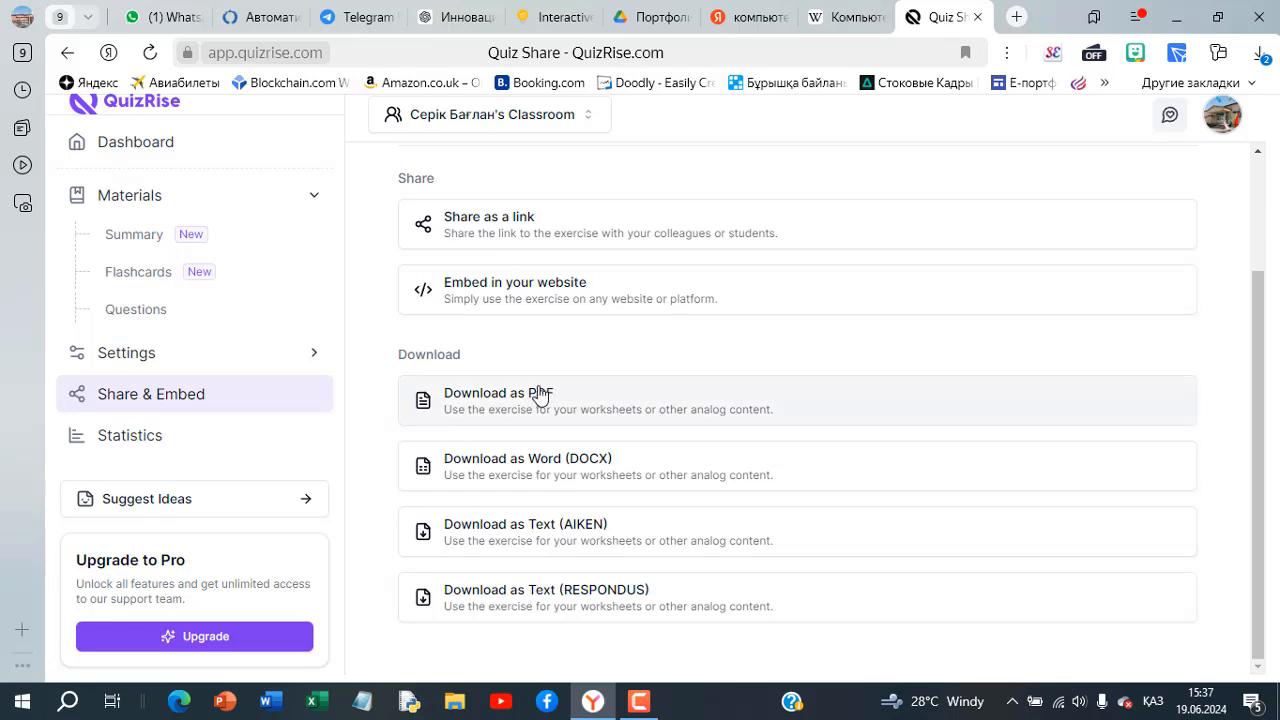
# - Download the quiz as a Word (DOCX) file, review its questions in Word, and return to the QuizRise Share page in the browser
pyautogui.click(541, 479)
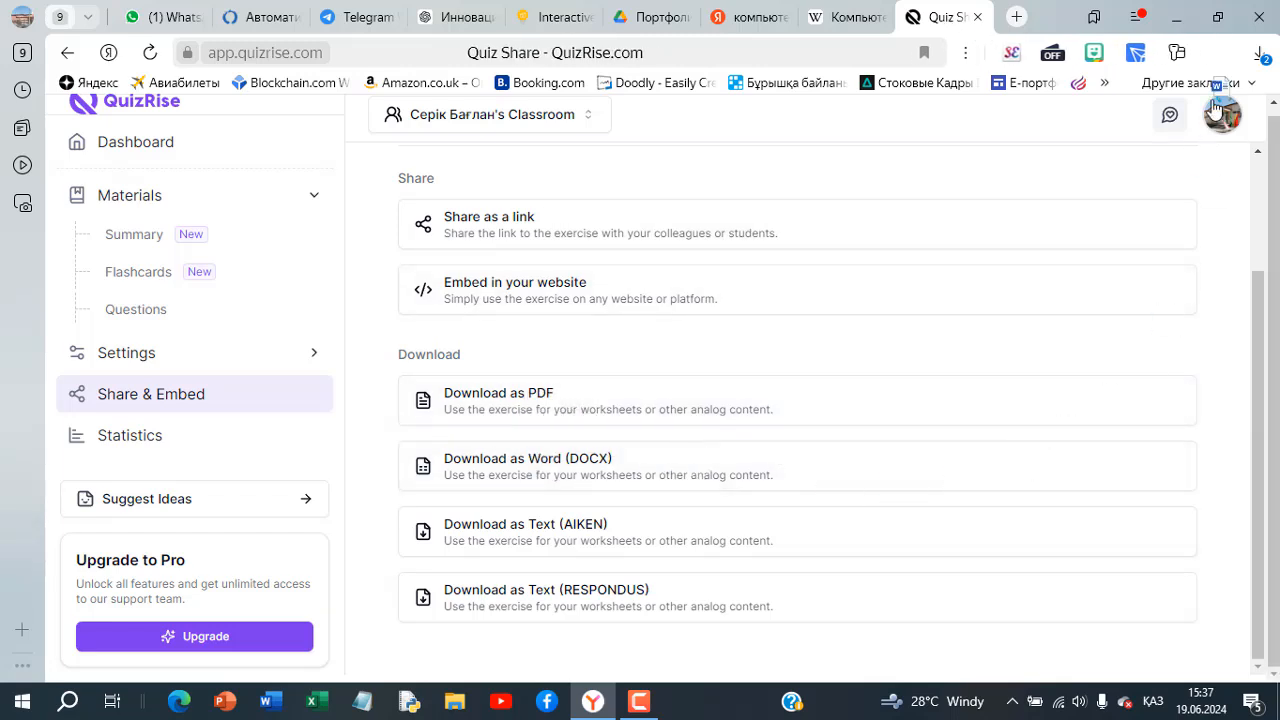
pyautogui.click(1219, 58)
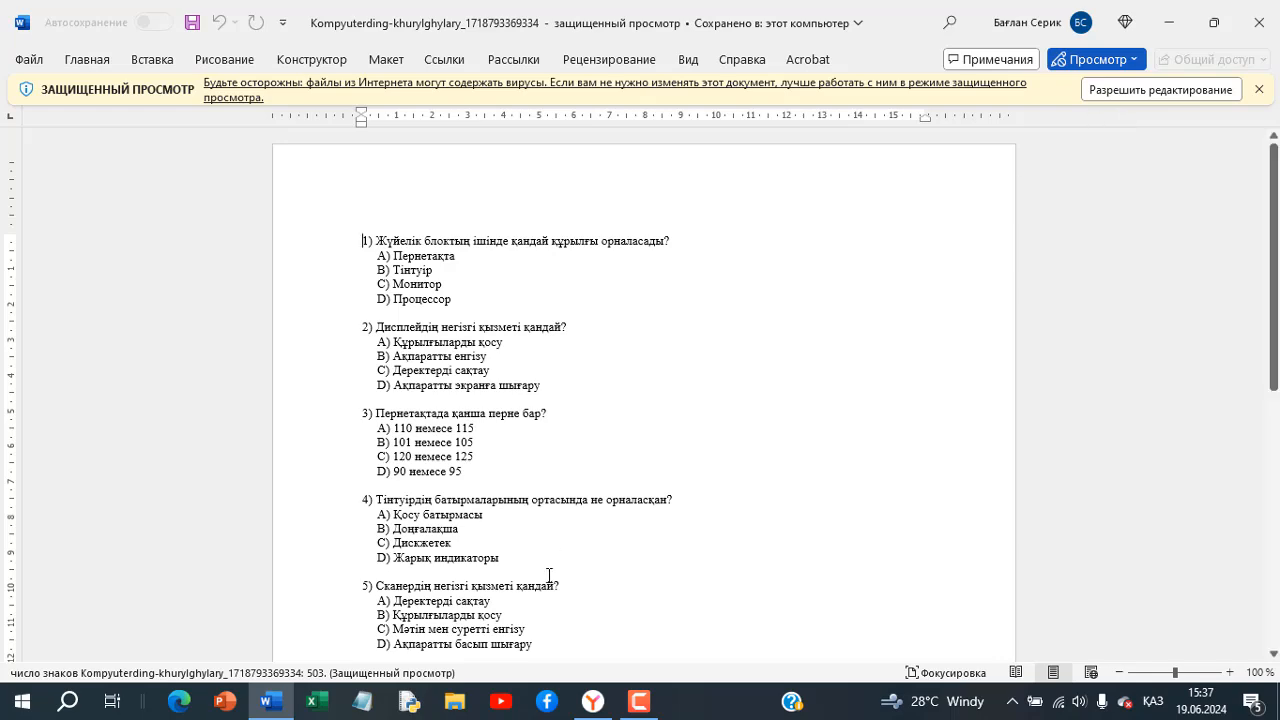
pyautogui.click(593, 701)
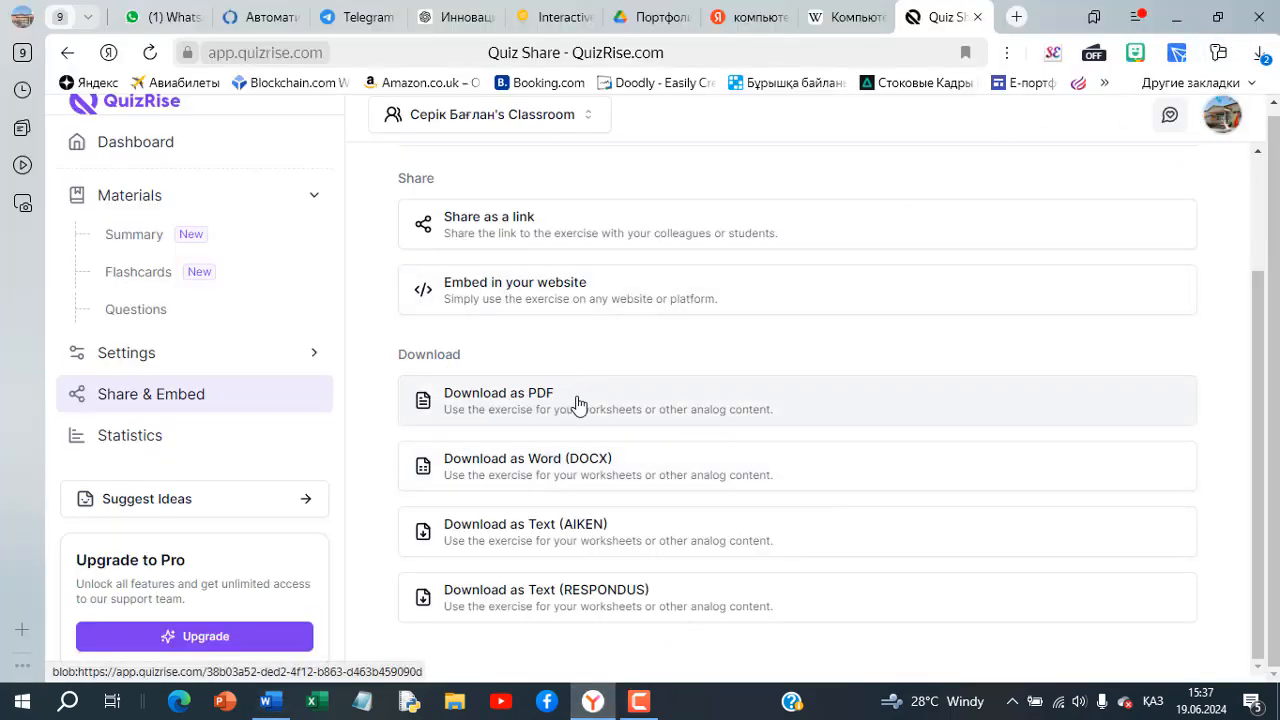
pyautogui.click(266, 701)
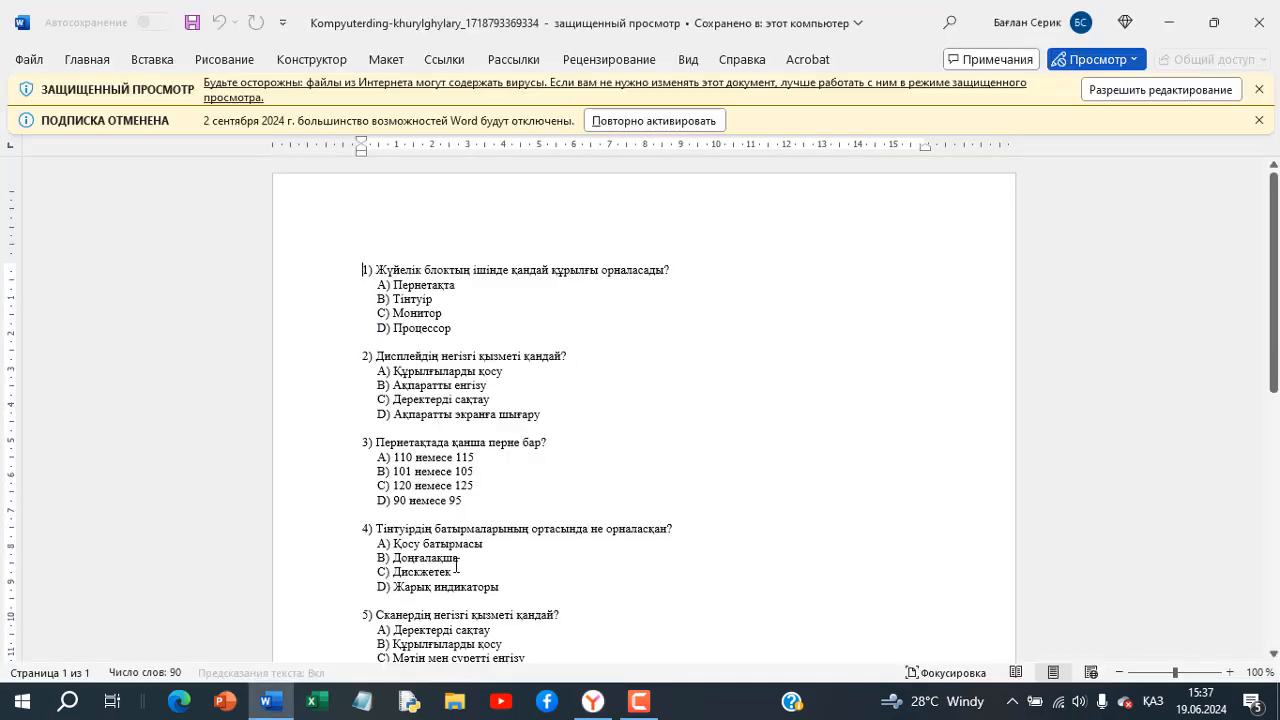
pyautogui.scroll(-2, 491, 389)
pyautogui.scroll(2, 557, 457)
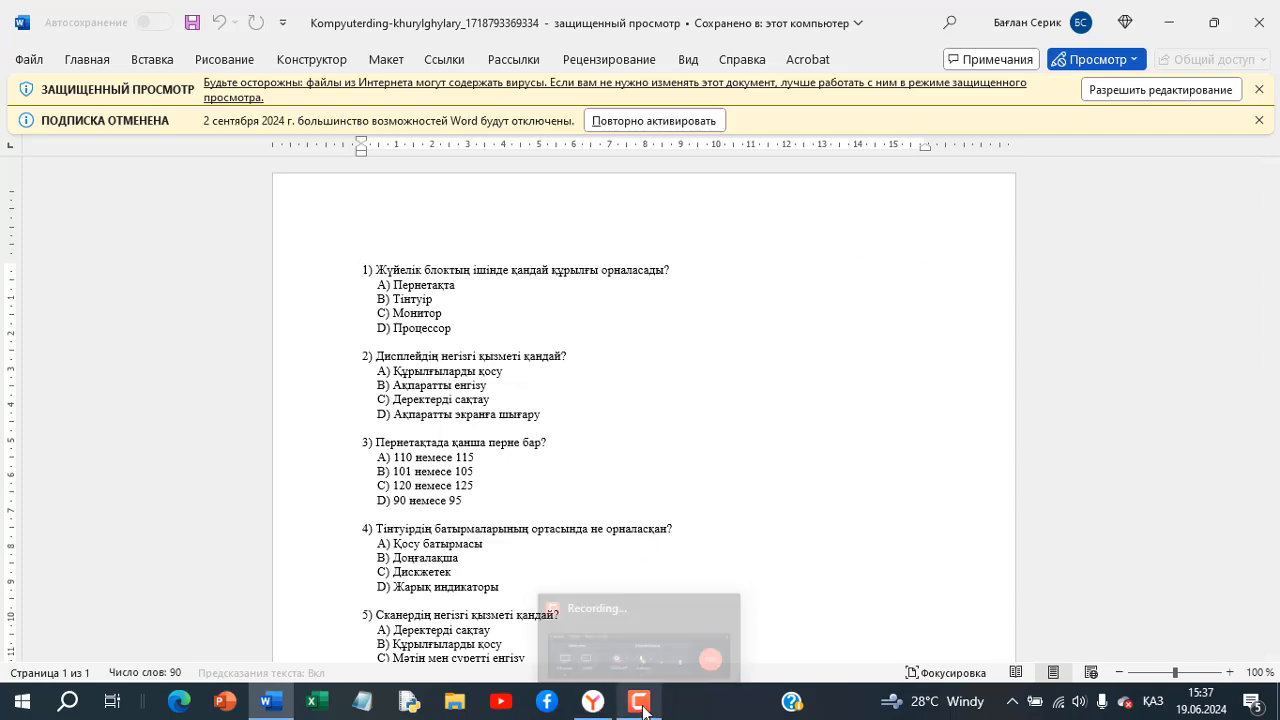
pyautogui.click(588, 706)
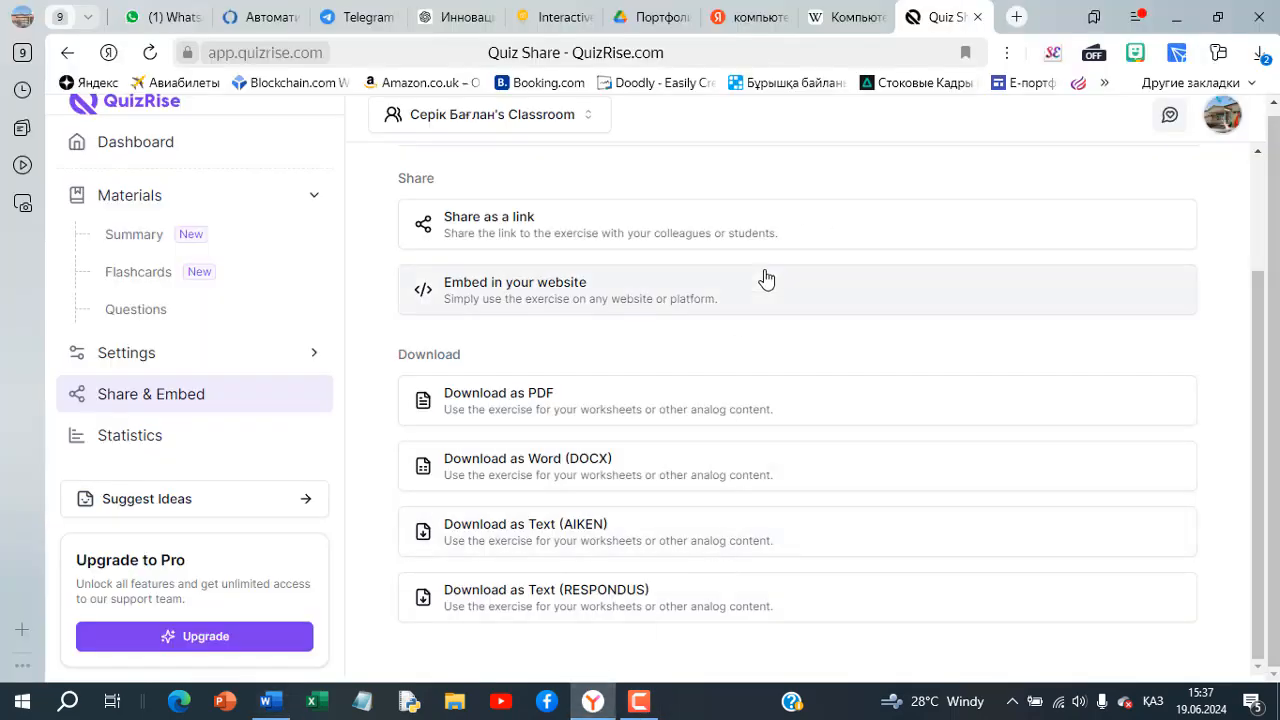
pyautogui.scroll(3, 450, 322)
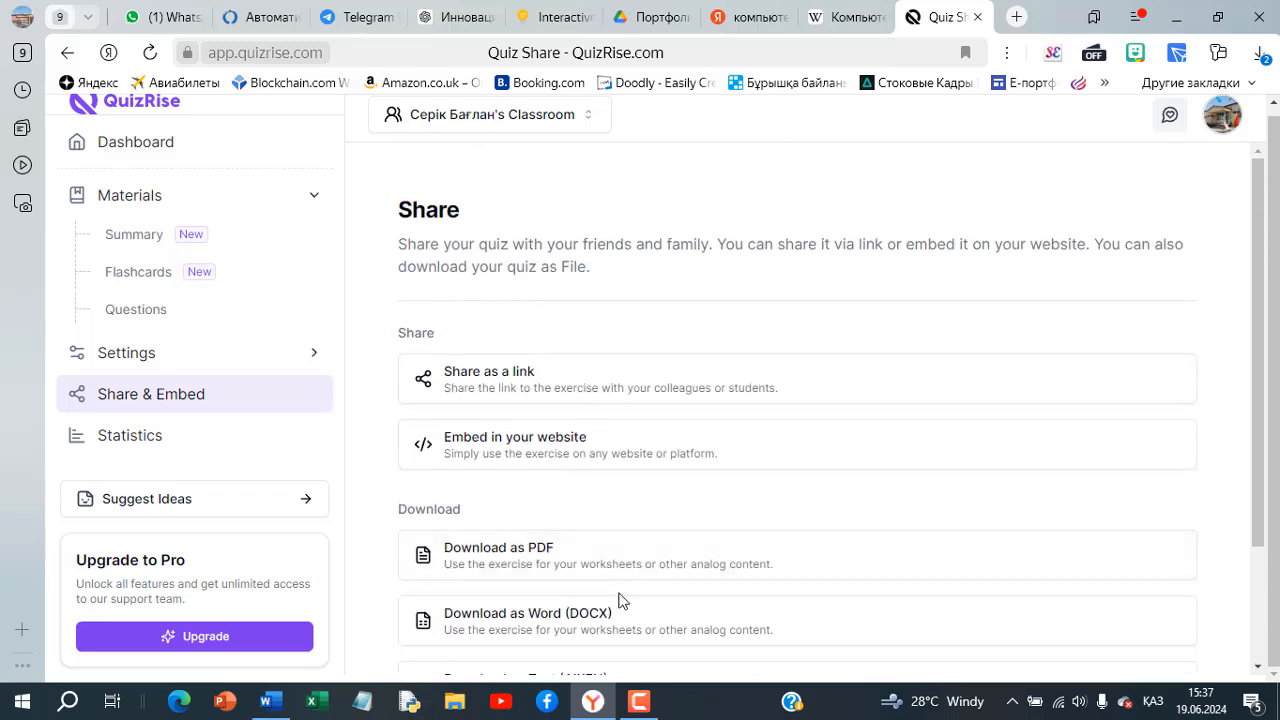
pyautogui.click(638, 701)
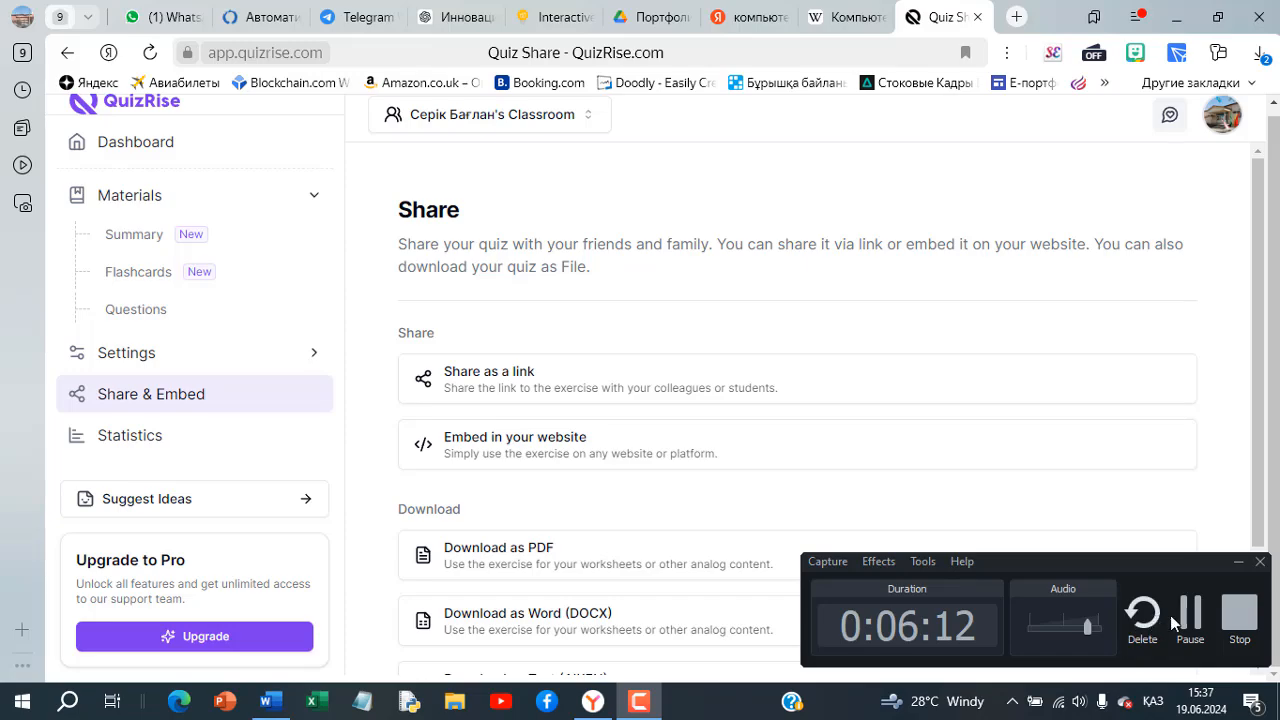